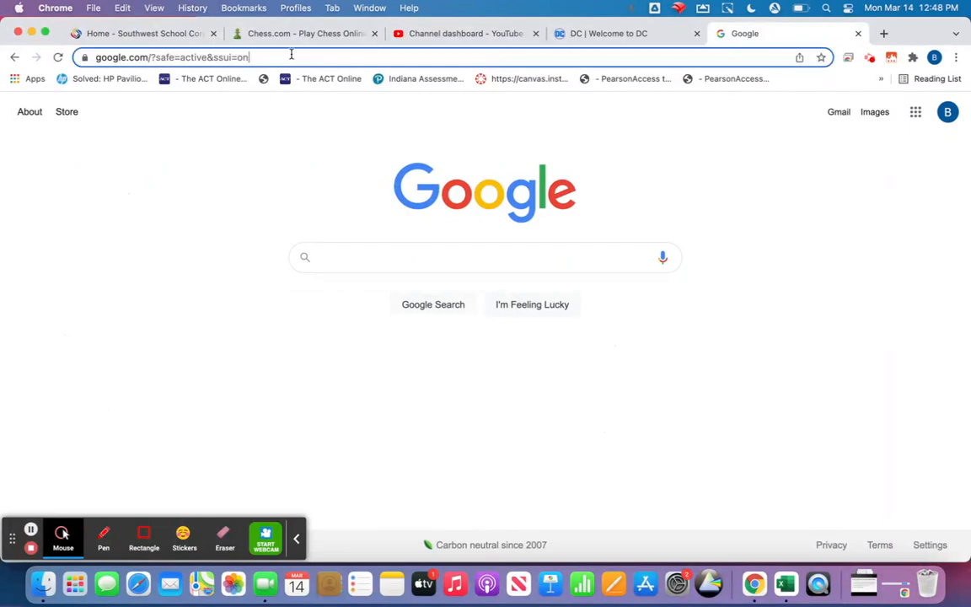
Go to securly.com and sign in to the Device Console with the Google account
text(se)
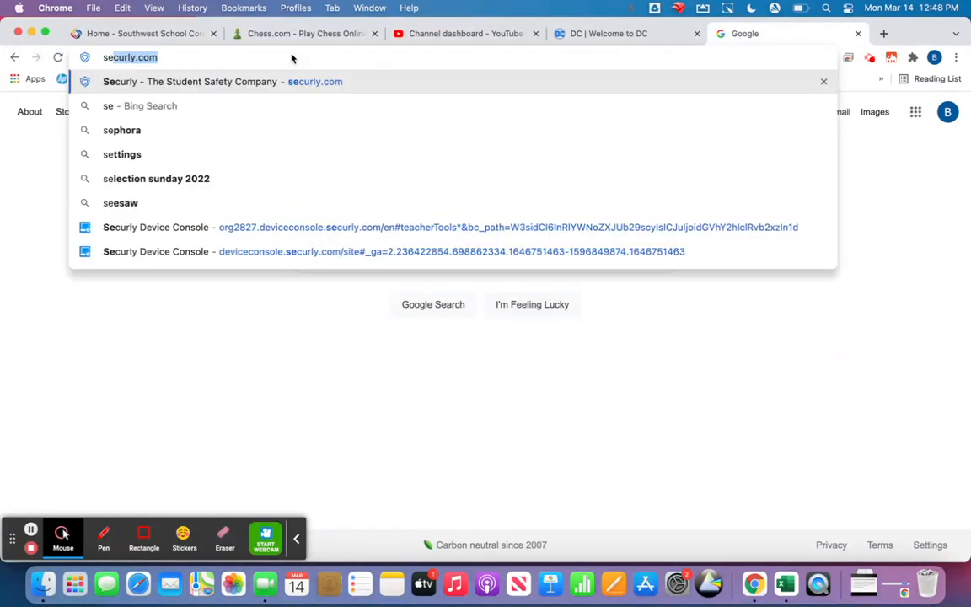
key(Right)
key(Return)
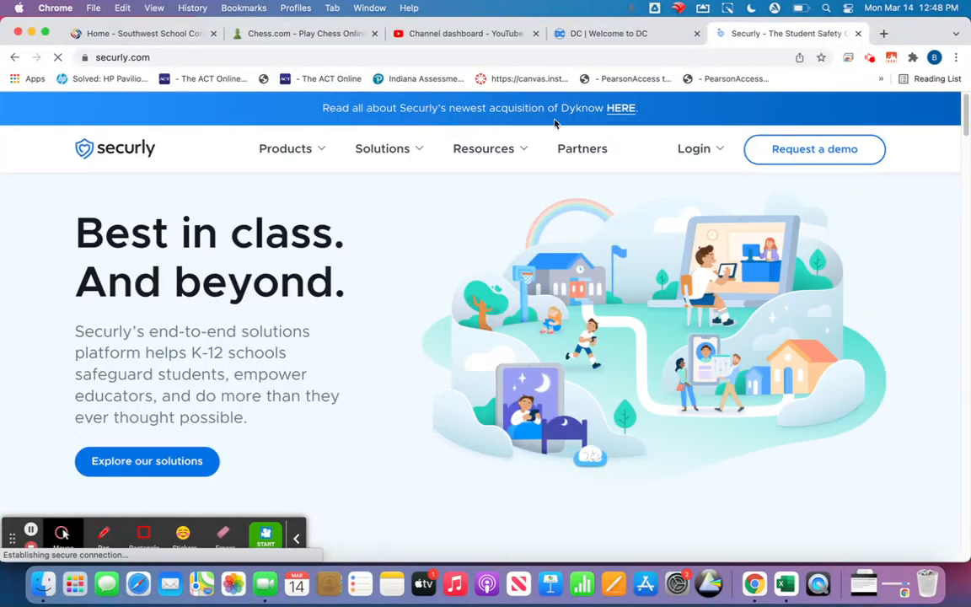
mouse_move(694, 152)
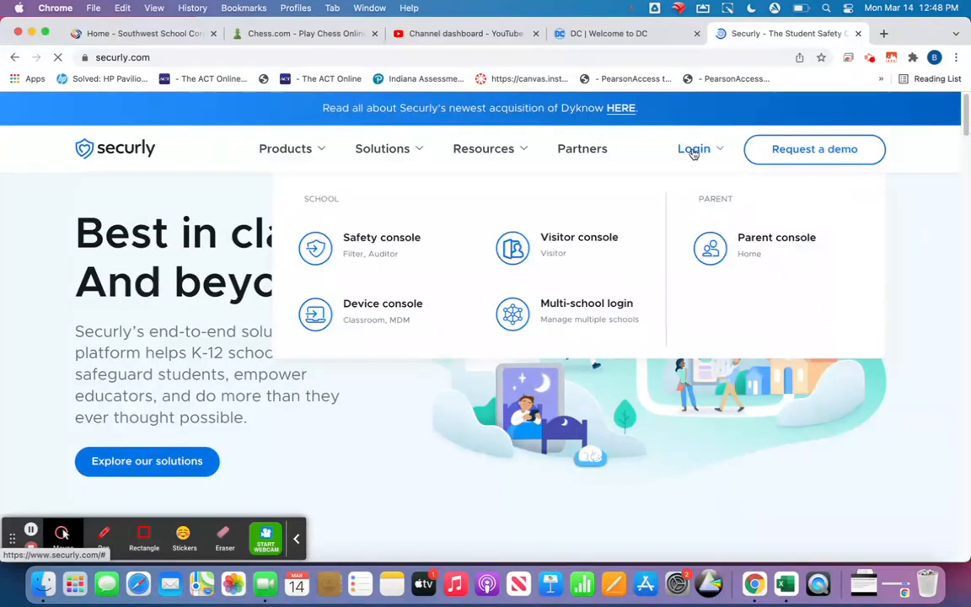
click(383, 311)
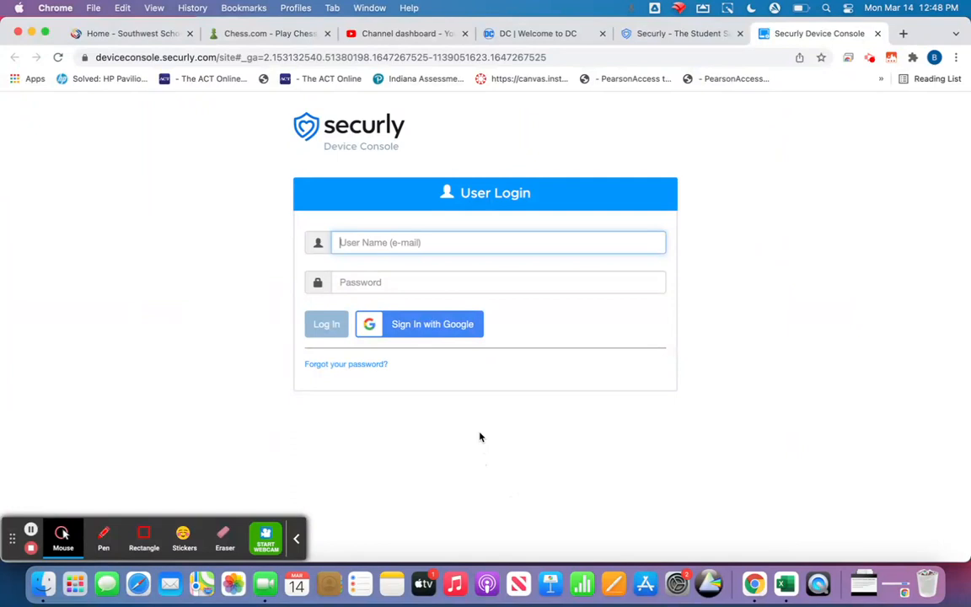
click(433, 327)
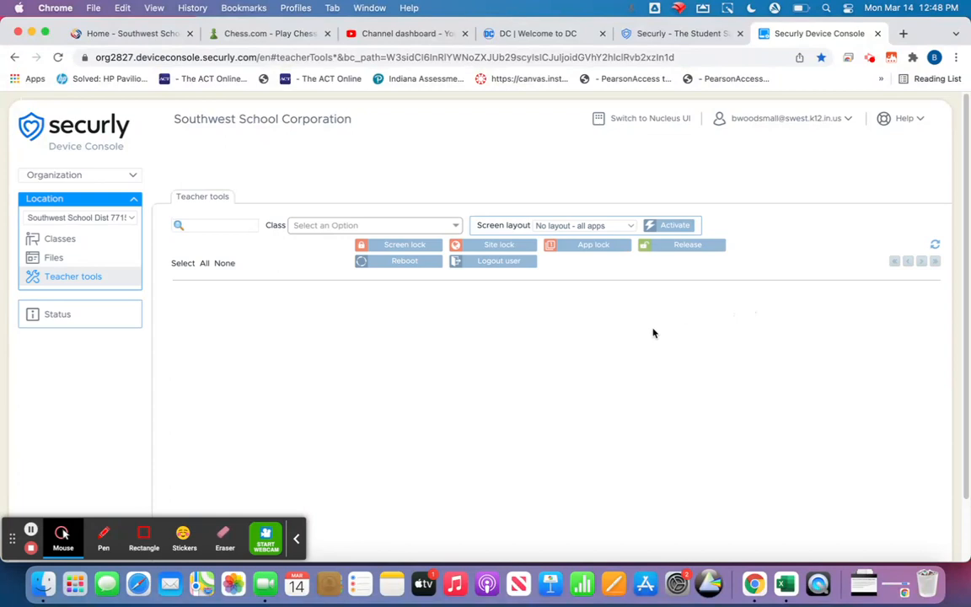
Choose Southwest School Dist 7715 as the location for the teacher tools
click(131, 219)
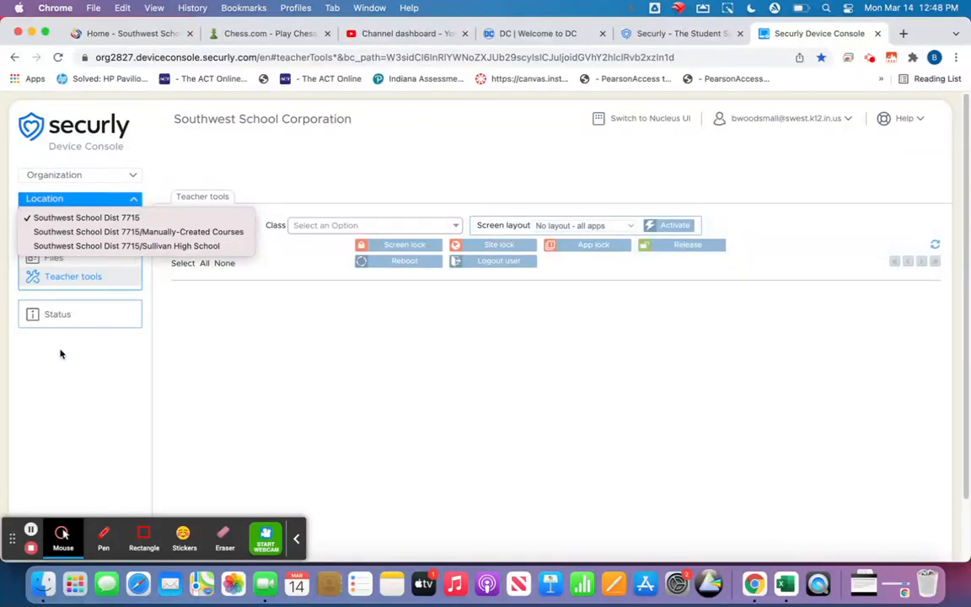
click(31, 532)
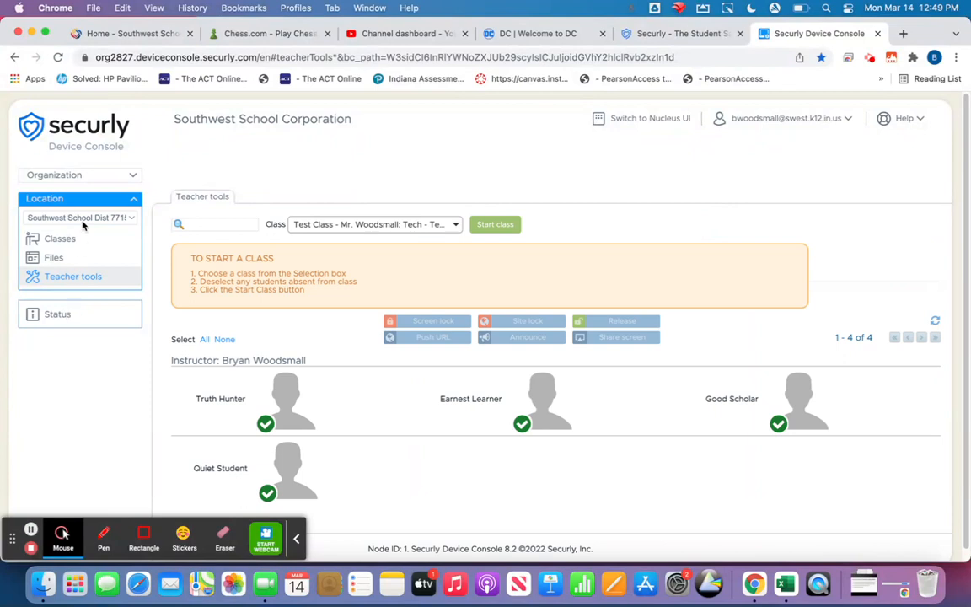
click(81, 218)
click(85, 219)
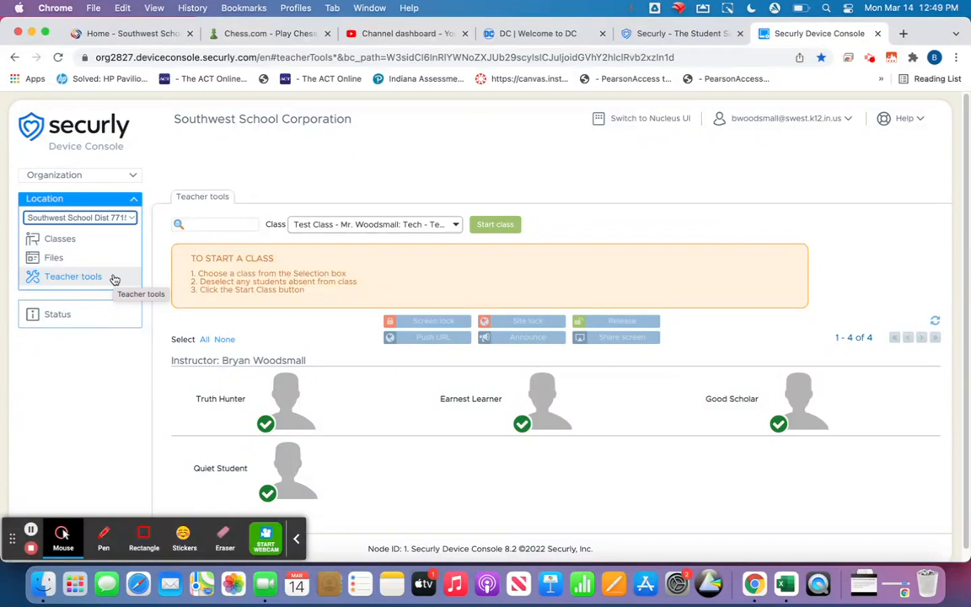
Select the Test Class as the class in the teacher tools
click(455, 225)
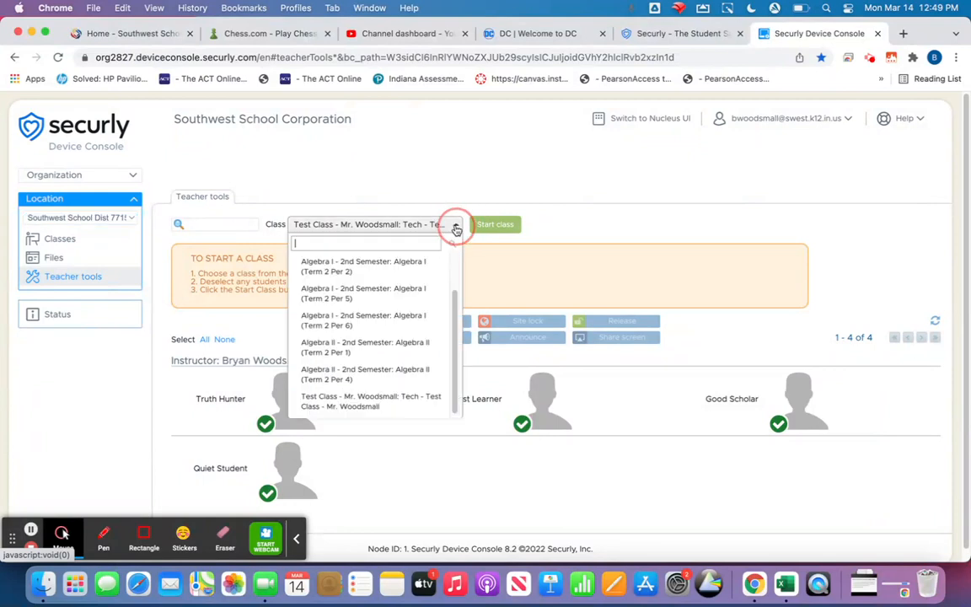
click(454, 327)
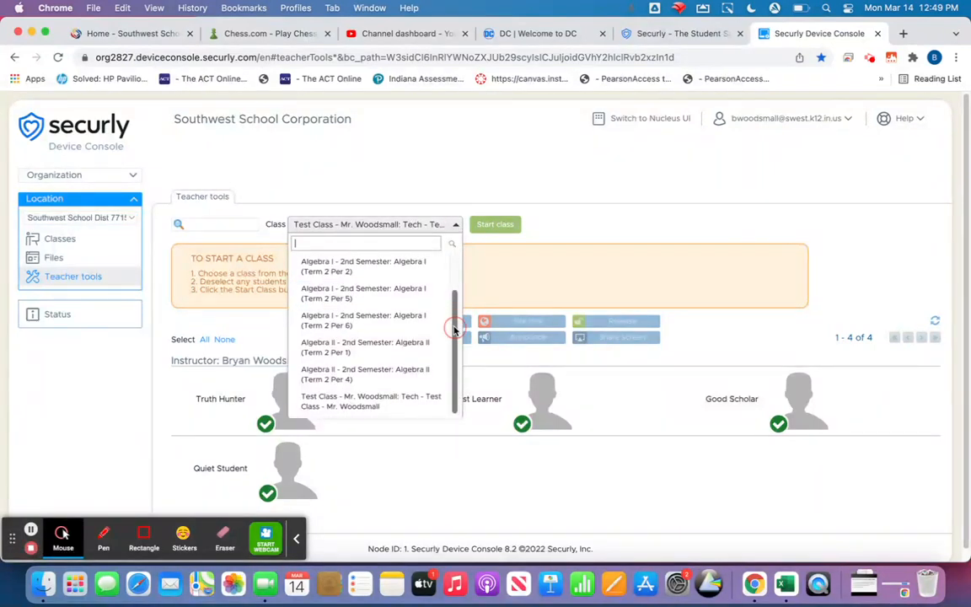
click(353, 405)
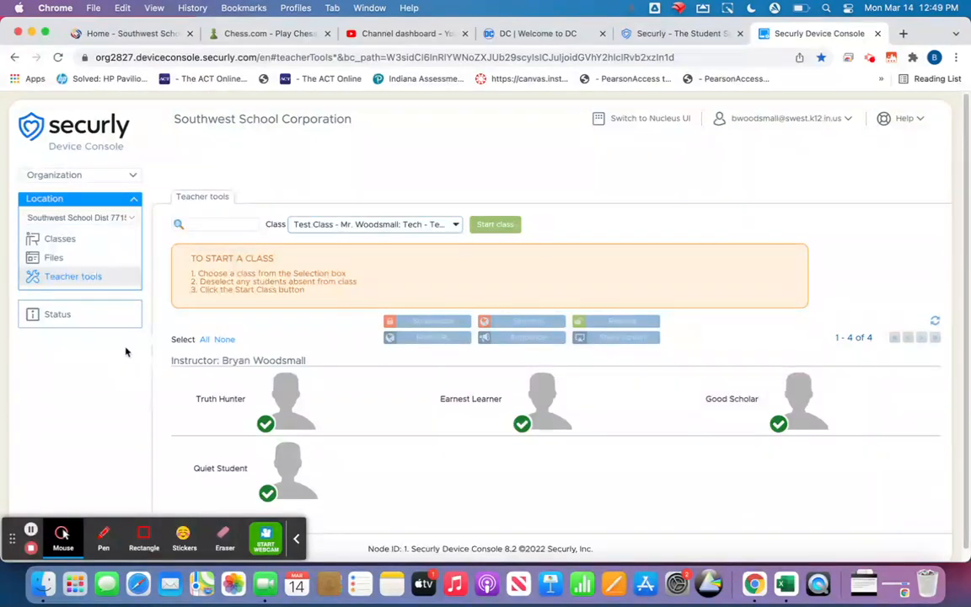
Open the class details of the Test Class among the Canvas classes
click(62, 242)
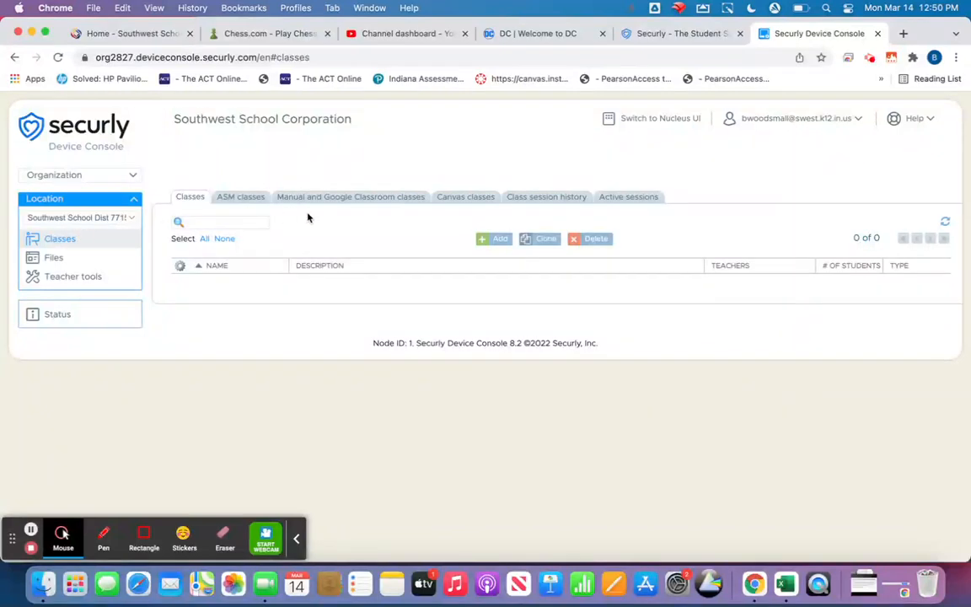
click(463, 199)
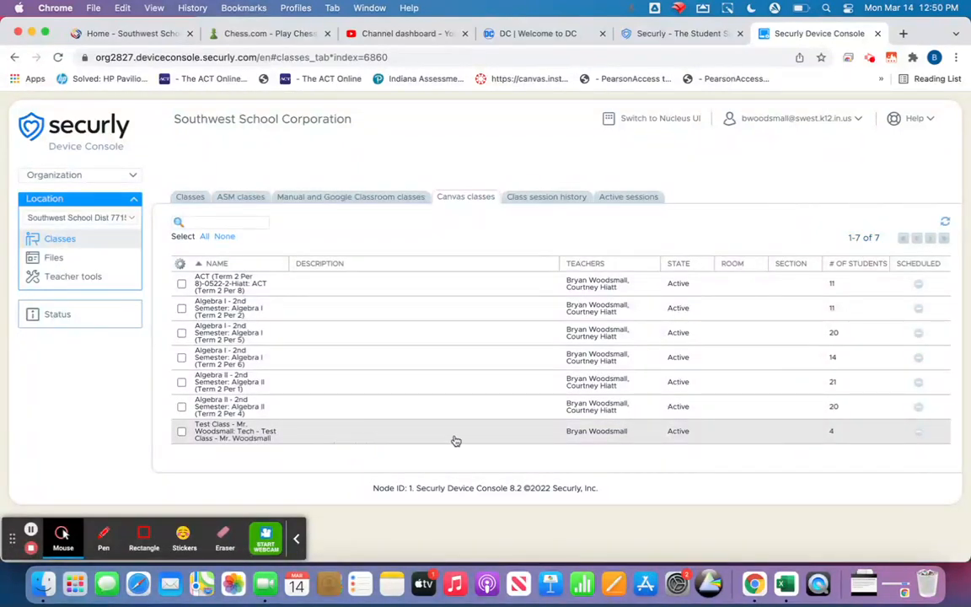
click(919, 435)
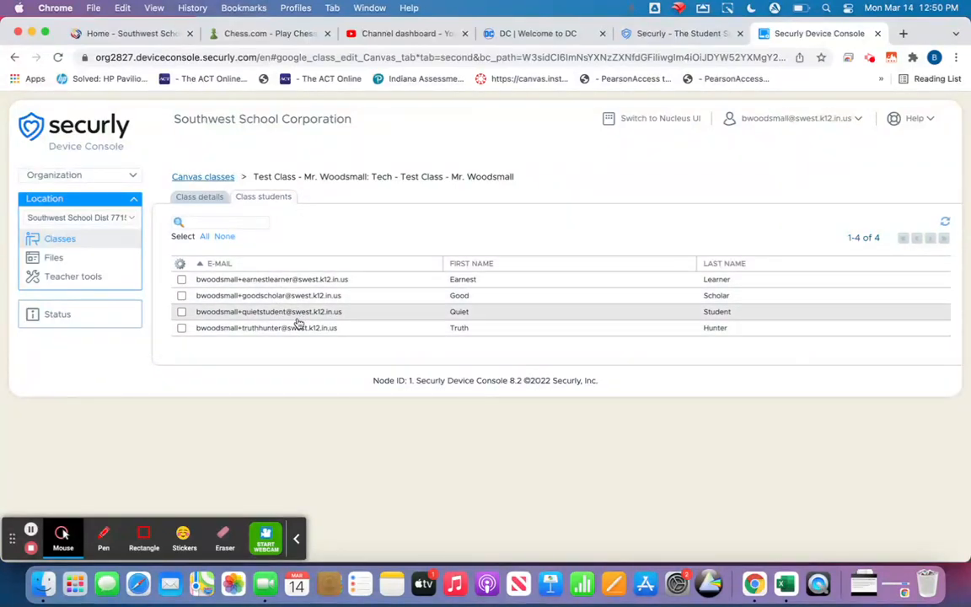
click(197, 199)
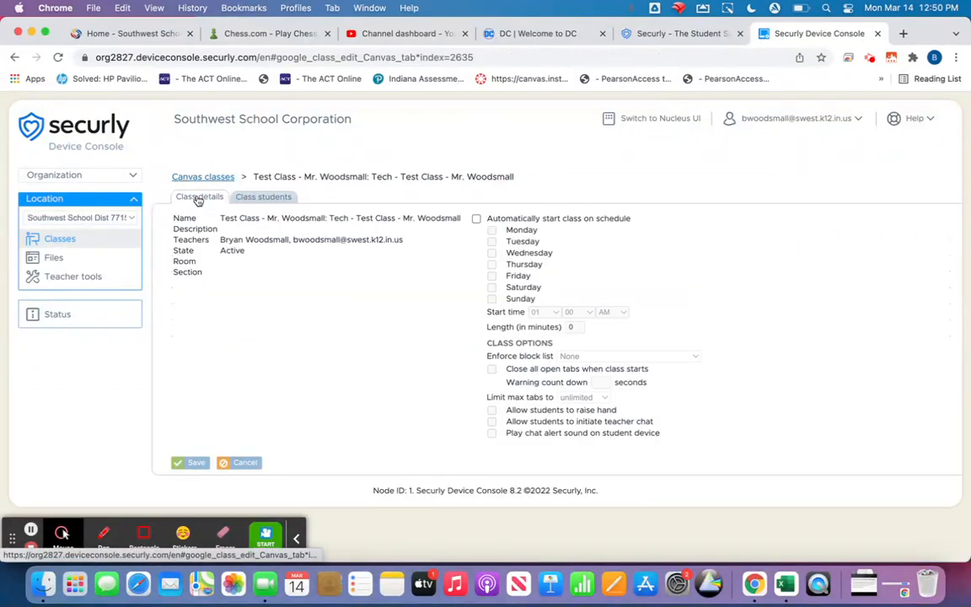
Schedule the class to start automatically Monday through Friday at 01:00 PM with a length of 45 minutes
click(476, 219)
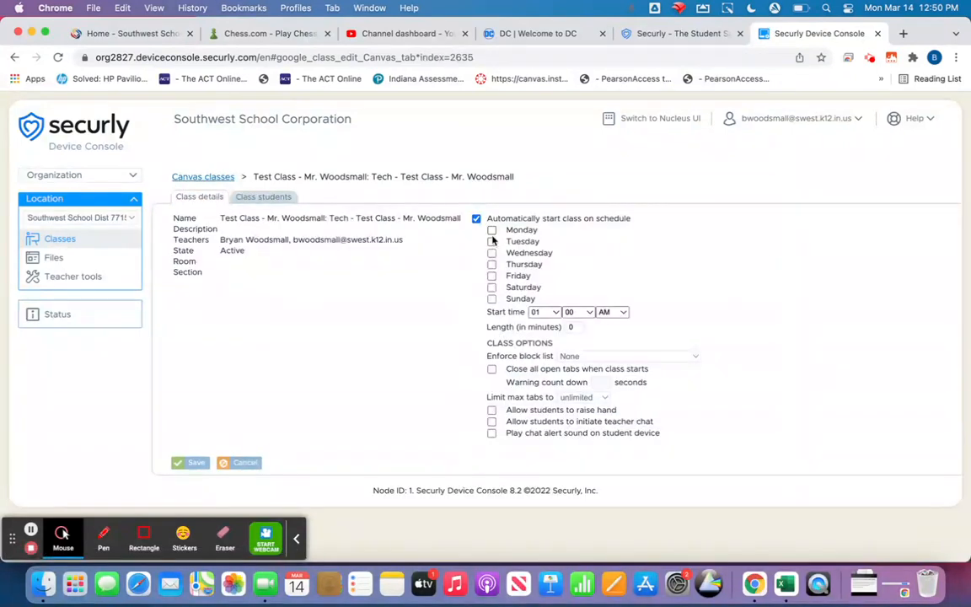
click(492, 230)
click(492, 241)
click(493, 253)
click(492, 265)
click(491, 275)
click(624, 315)
click(612, 325)
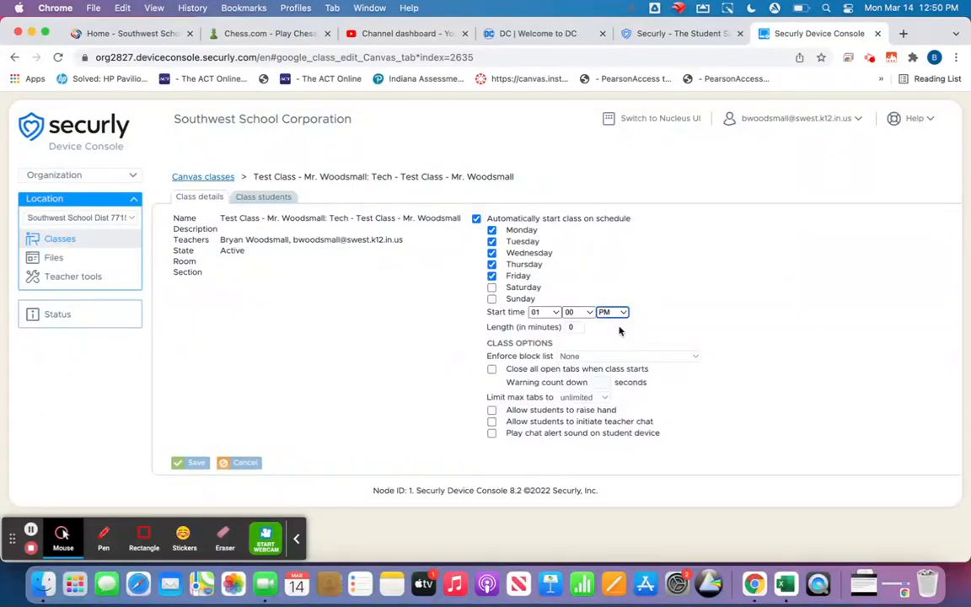
click(576, 327)
Enforce the movie block list for the Test Class and save the class details
click(696, 359)
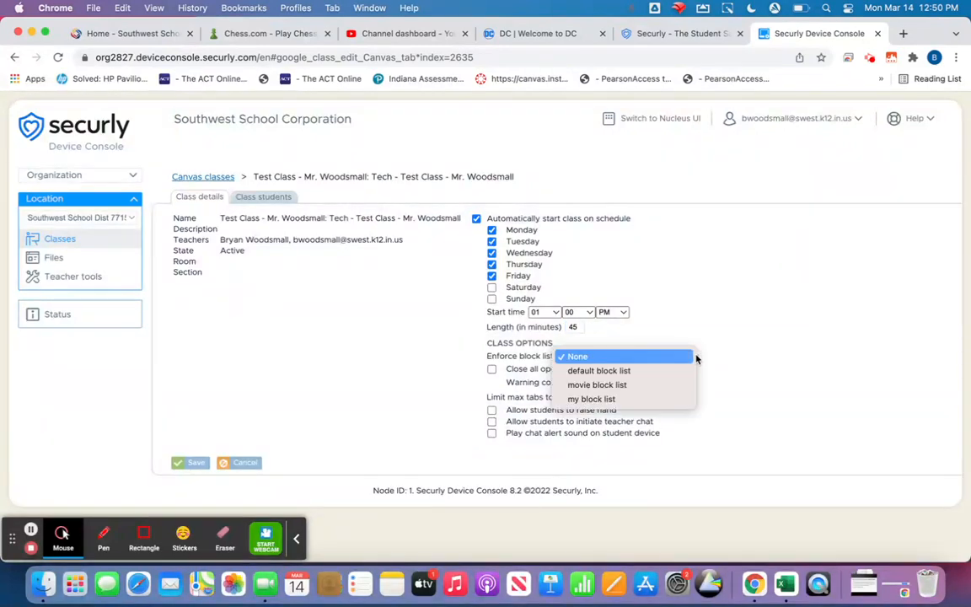
click(608, 390)
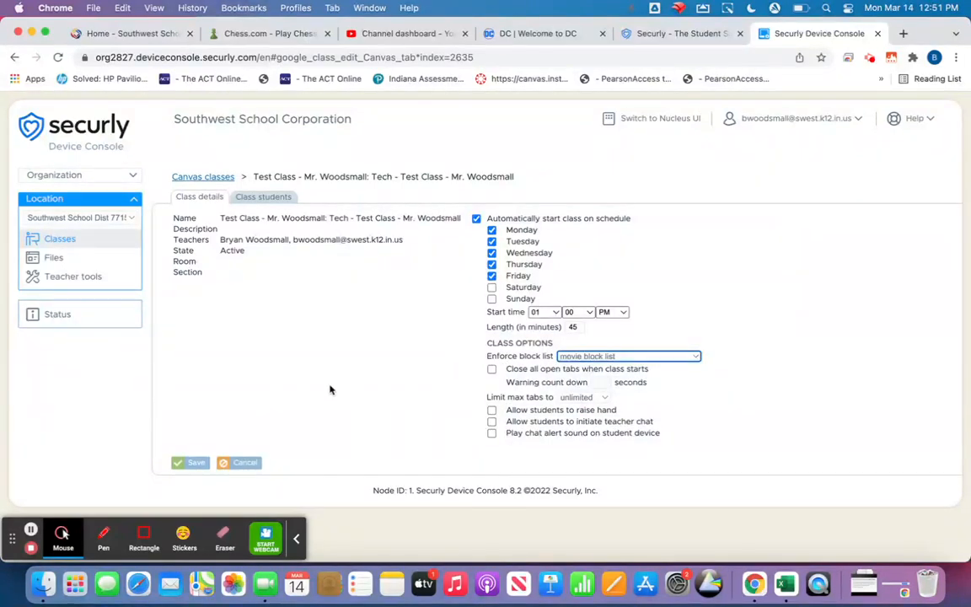
click(181, 464)
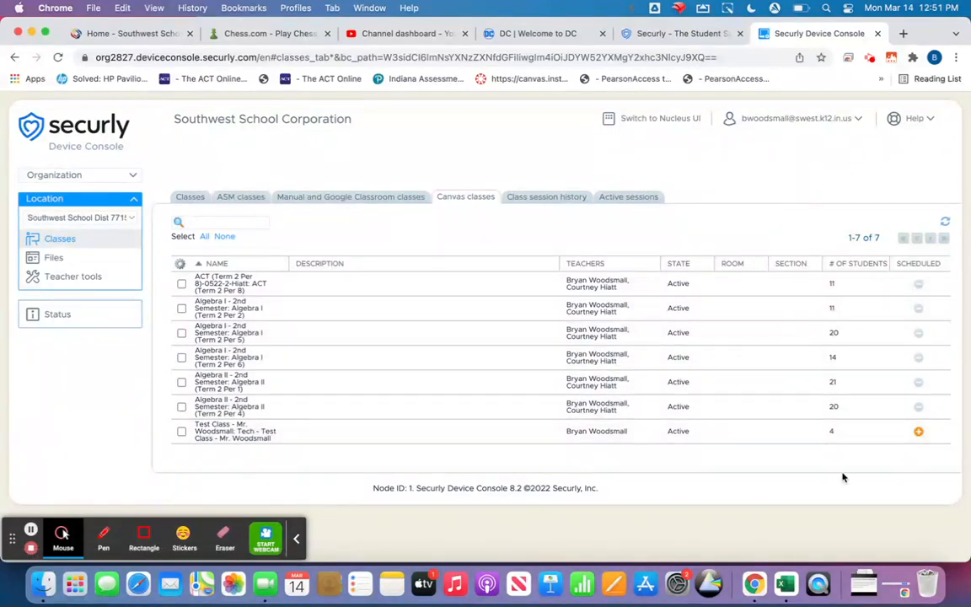
Reopen the Test Class details, clear all weekdays, turn off the automatic start schedule and save
click(920, 433)
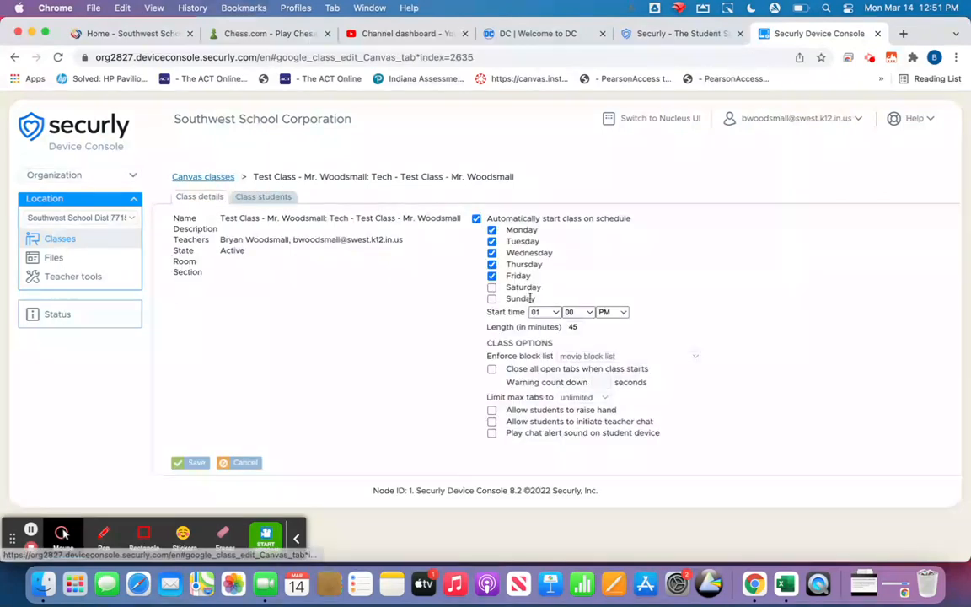
click(491, 230)
click(492, 241)
click(491, 252)
click(492, 264)
click(492, 276)
click(476, 218)
click(187, 462)
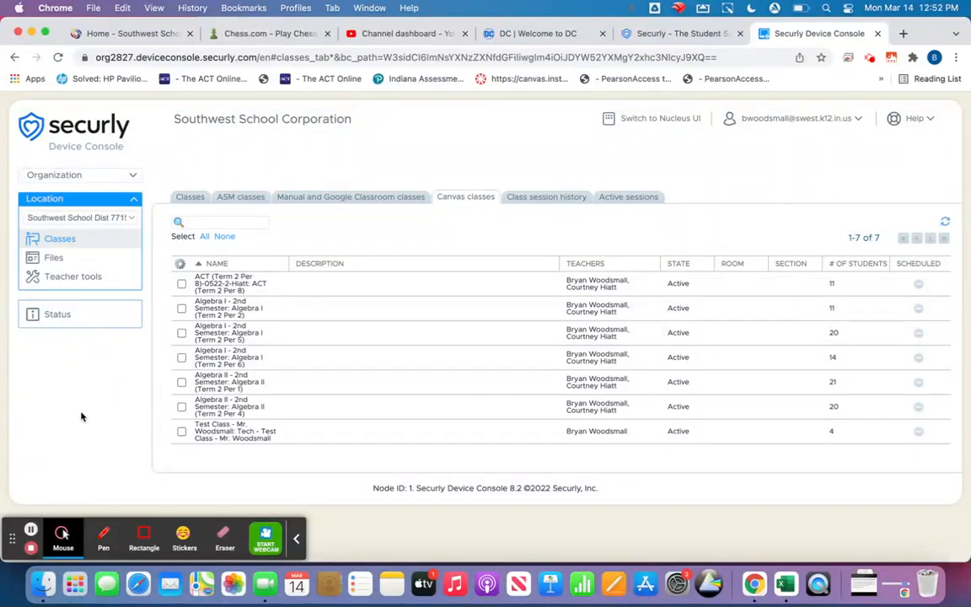
Return to the teacher tools, select the Test Class and deselect the first listed student as absent
click(74, 278)
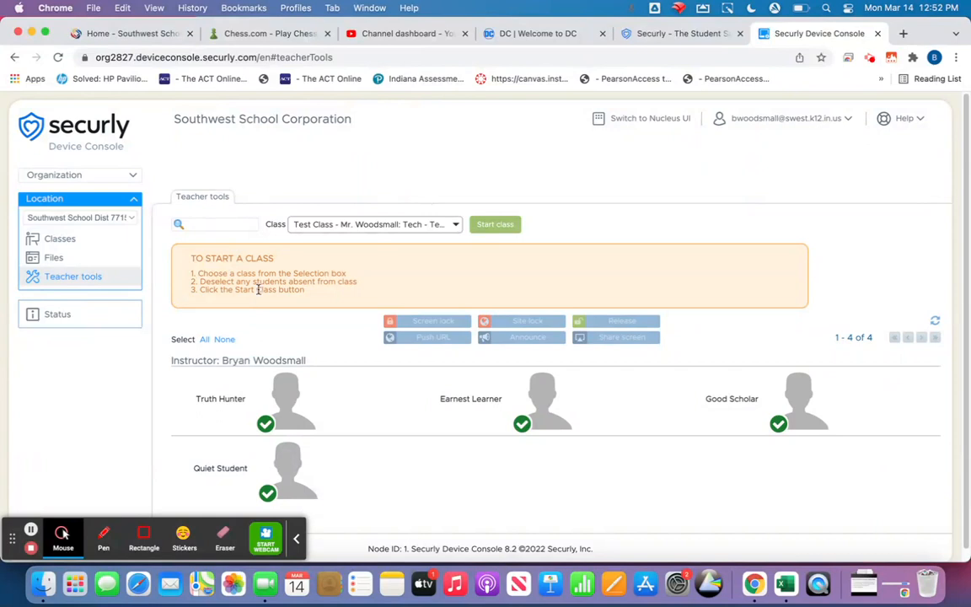
click(456, 226)
scroll(379, 371, down, 2)
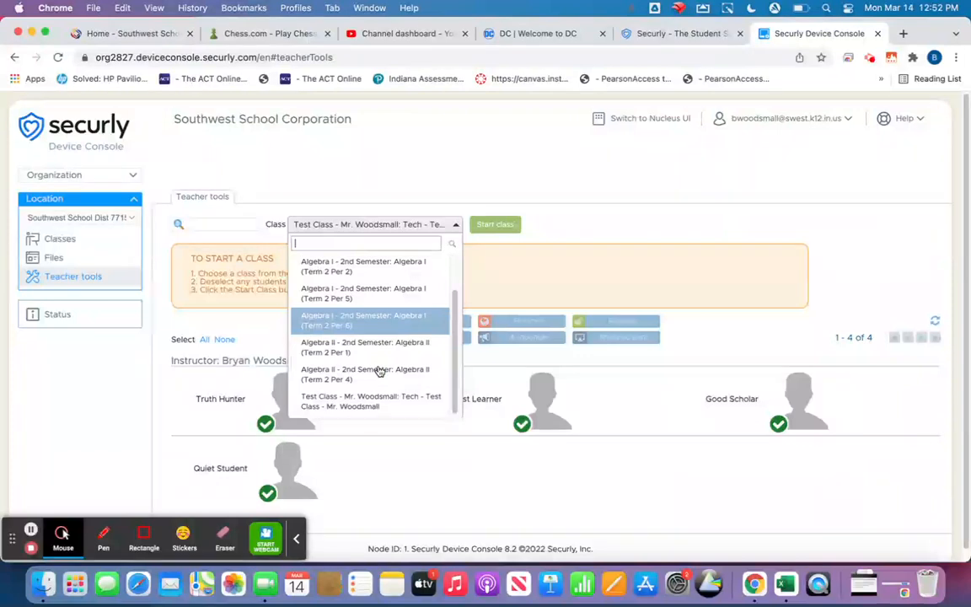
click(352, 403)
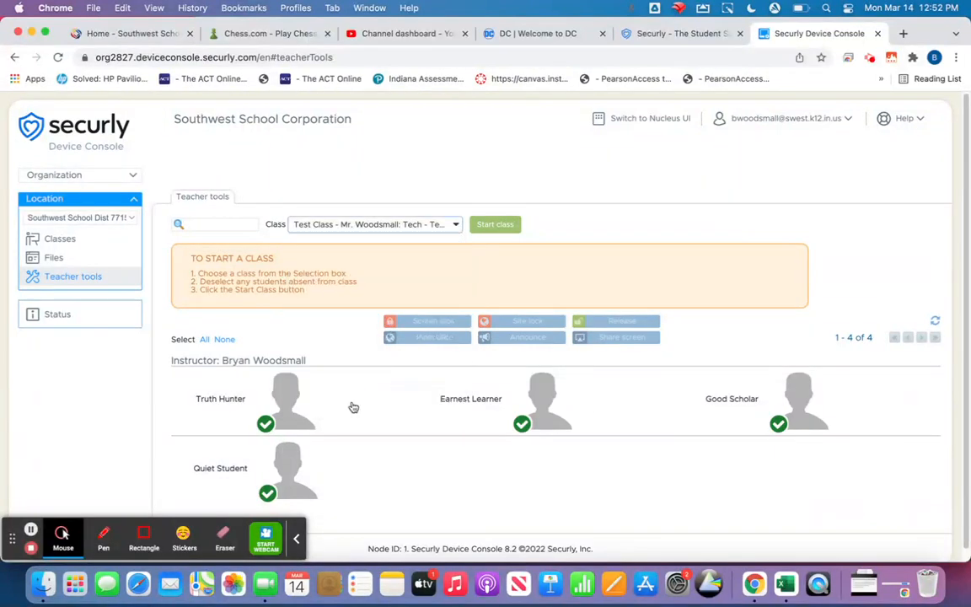
click(266, 423)
Start the Test Class session with a length of 45 minutes and the movie block list enforced
click(486, 225)
click(500, 286)
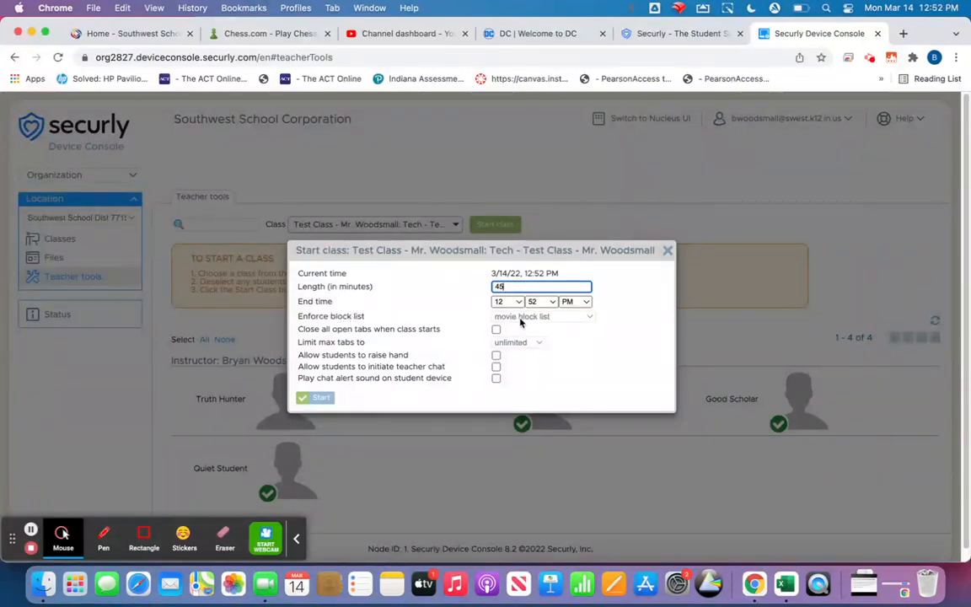
click(573, 318)
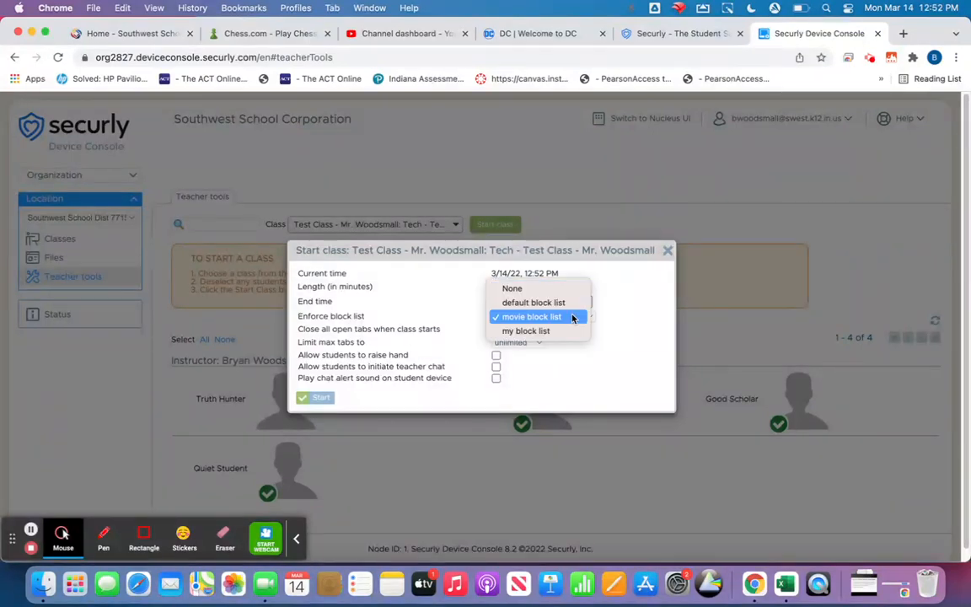
click(519, 291)
click(520, 318)
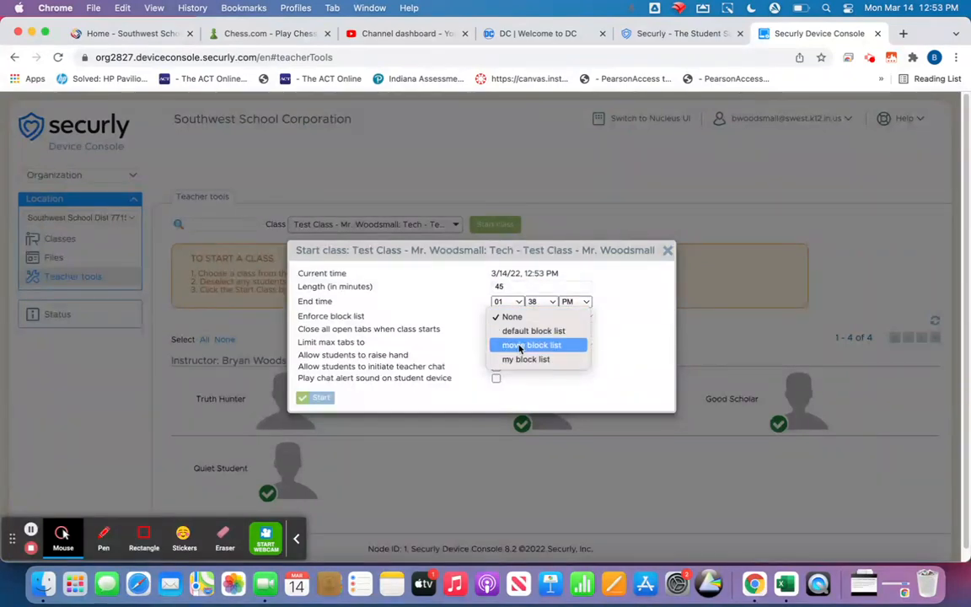
click(521, 347)
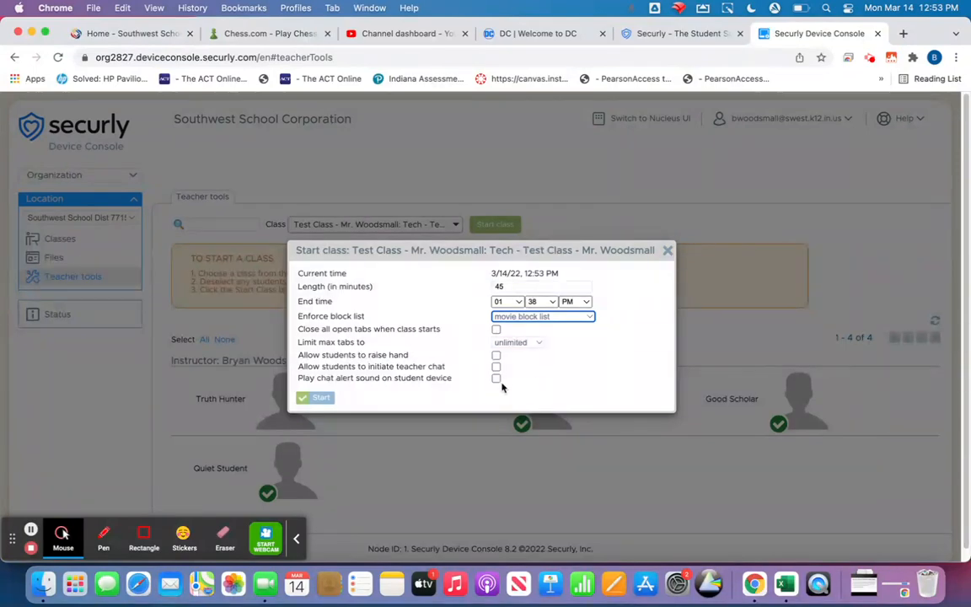
click(309, 397)
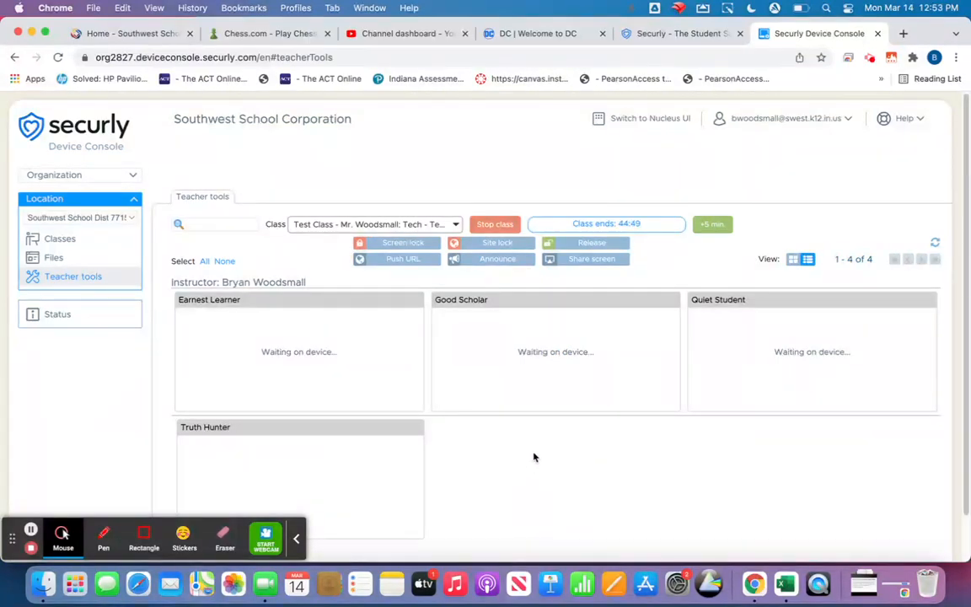
View the students of the running class as profile icons, and return to the device screen view
scroll(495, 362, down, 2)
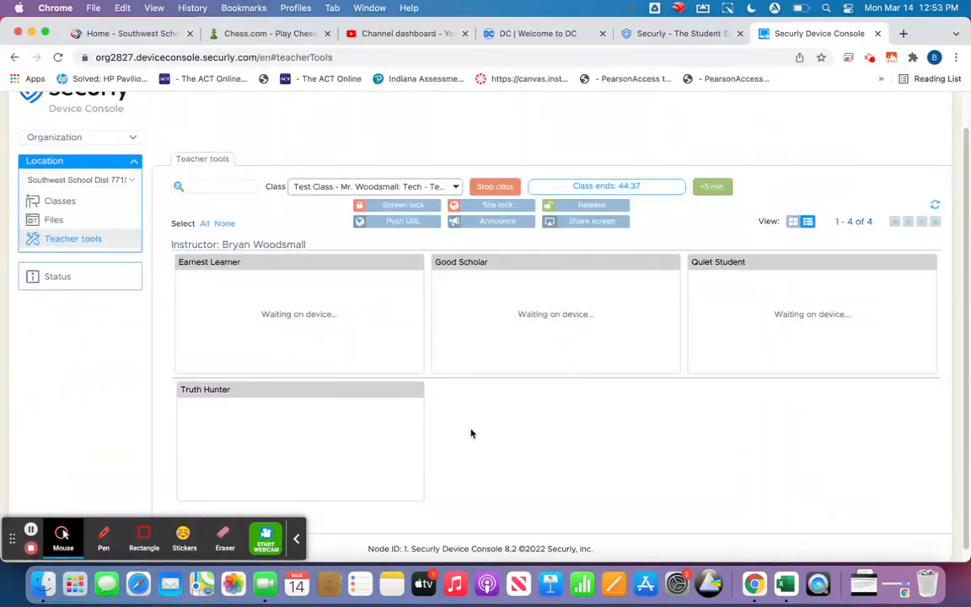
click(792, 221)
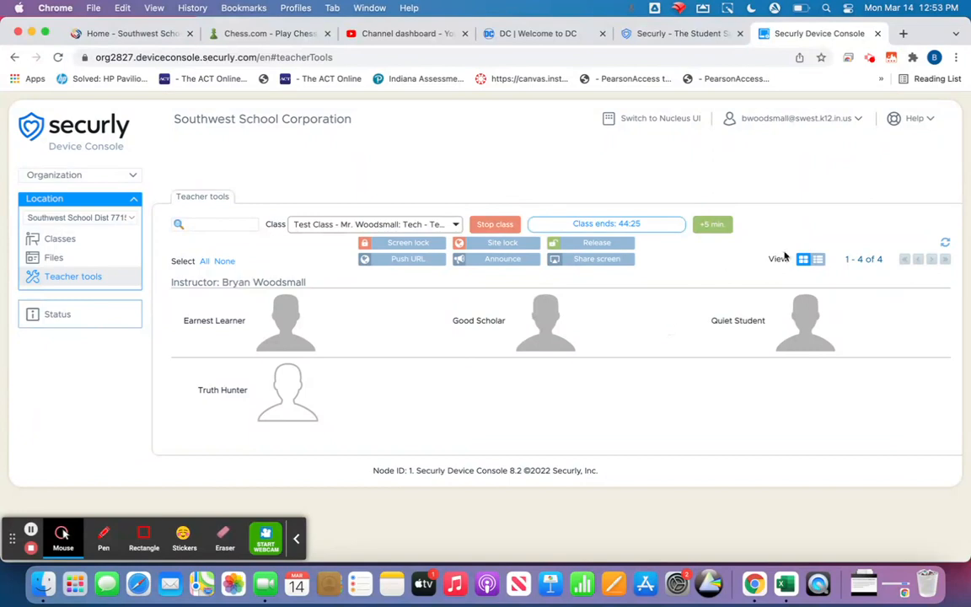
click(817, 260)
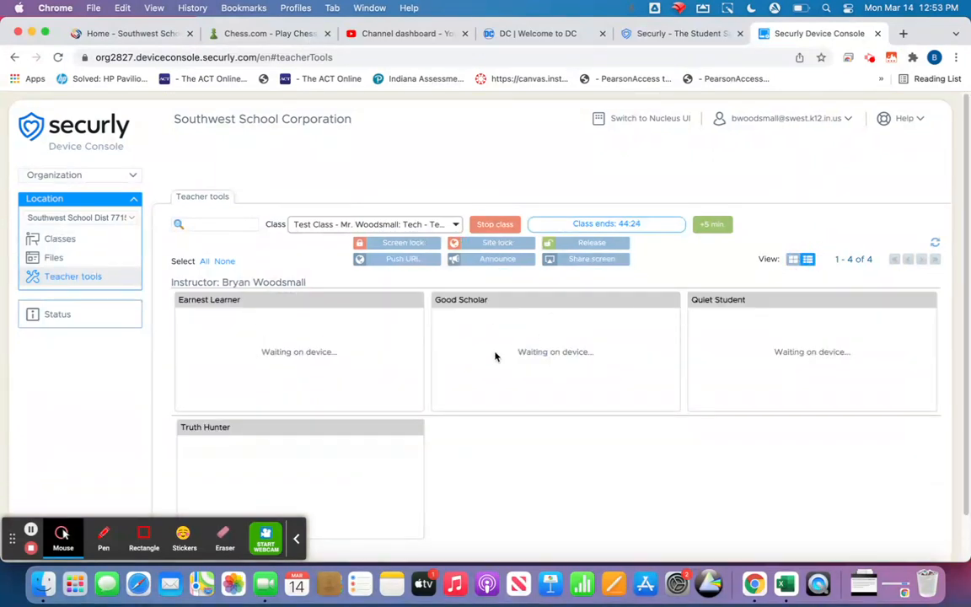
Apply a screen lock with the default message to all devices in the class, and release all the devices again
click(411, 244)
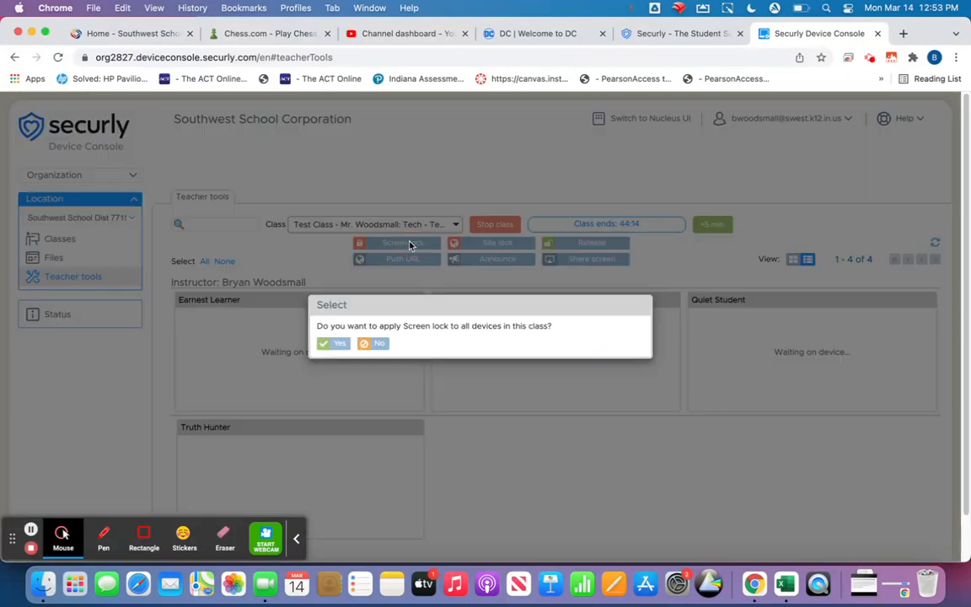
click(335, 346)
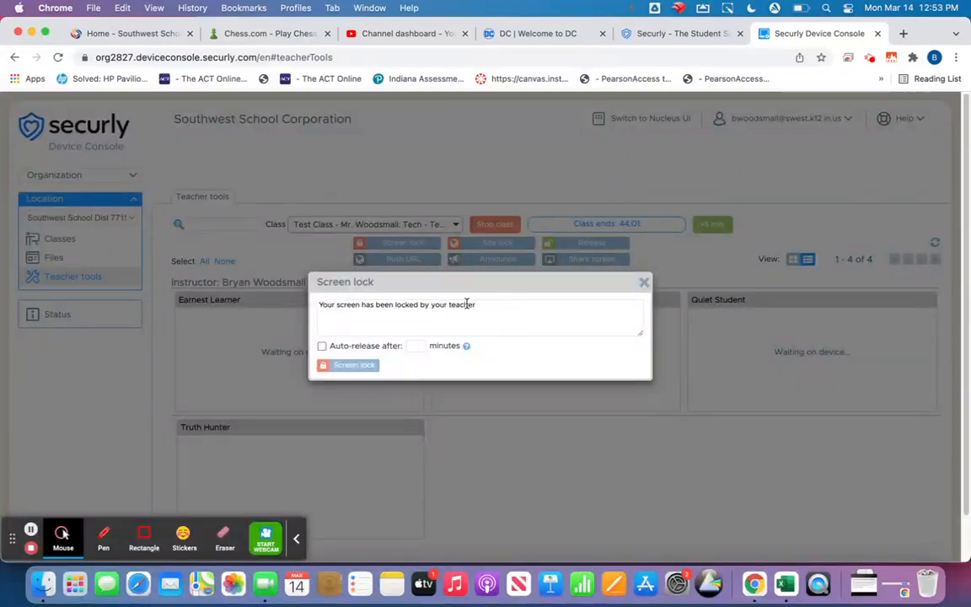
click(347, 365)
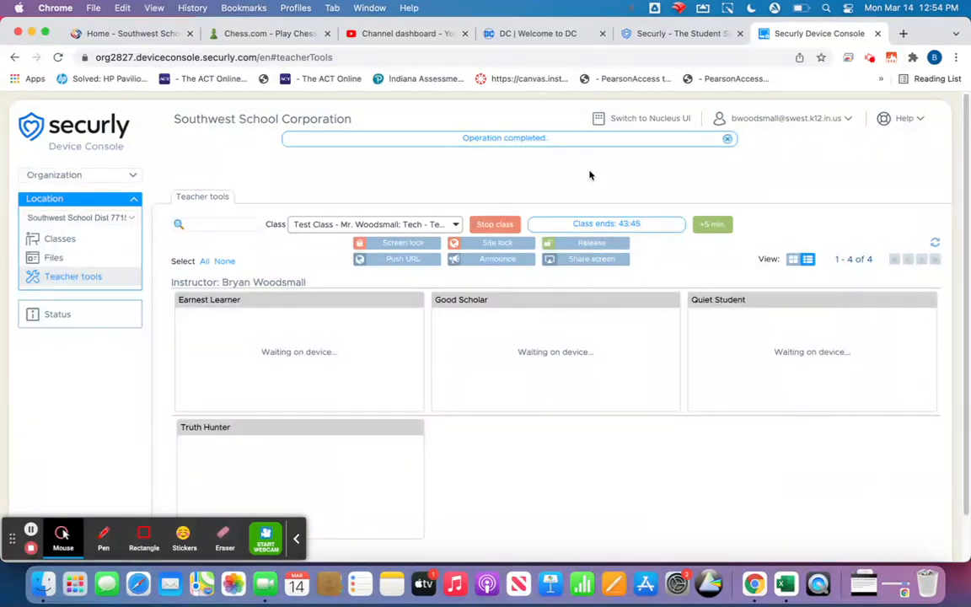
click(590, 244)
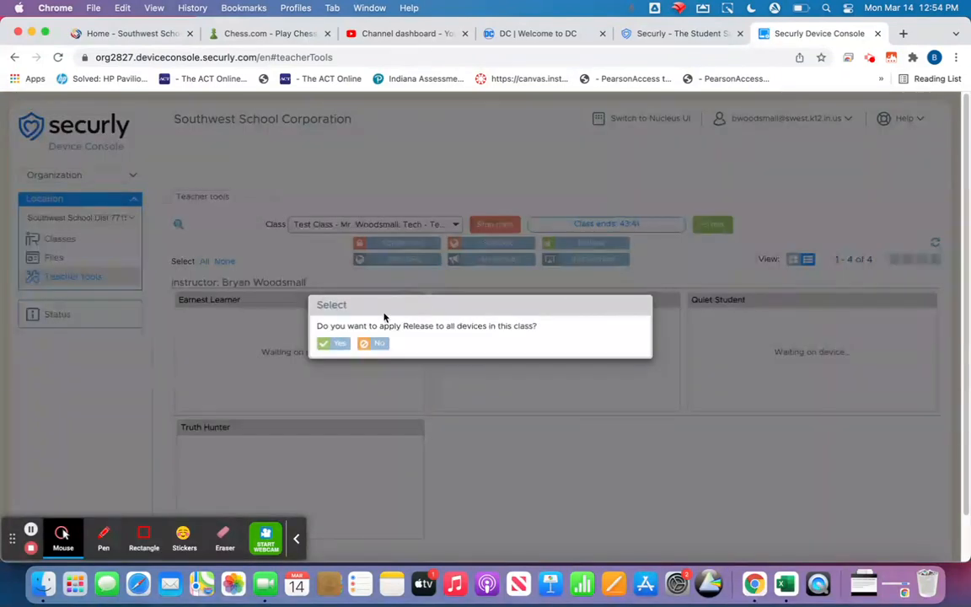
click(333, 344)
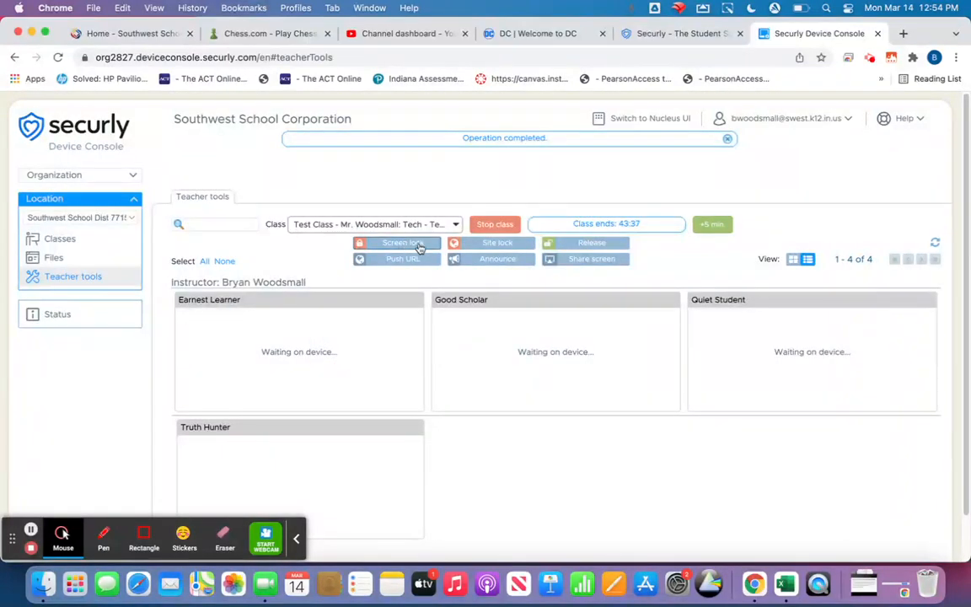
Apply a site lock to all devices in the class using the saved Canvas web link, and release the devices from it
click(495, 244)
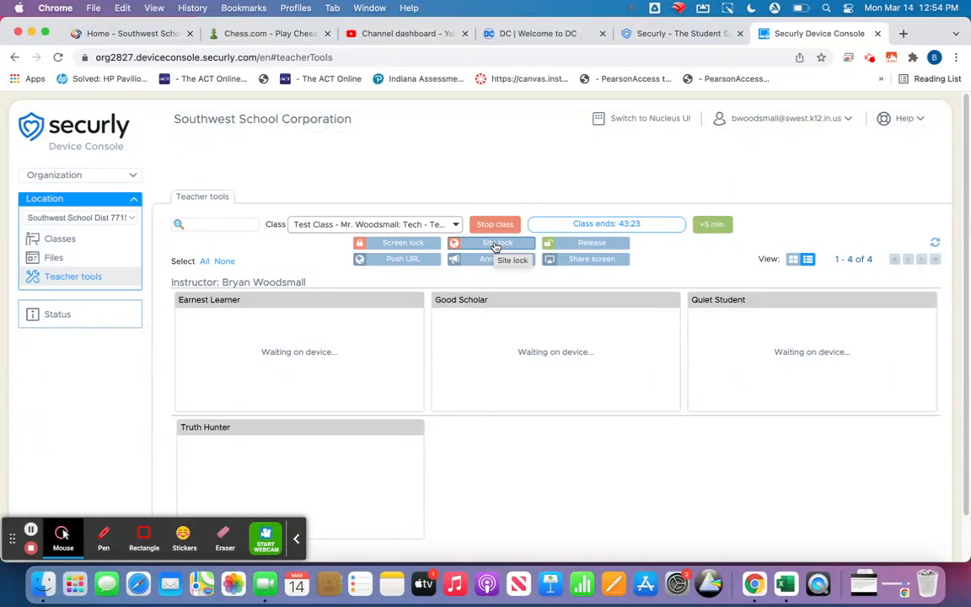
click(496, 244)
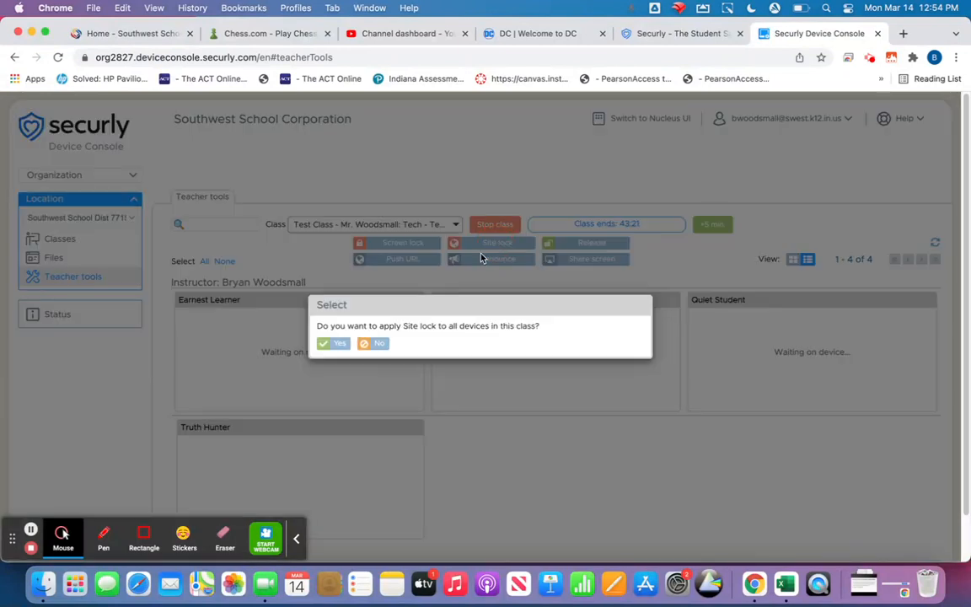
click(327, 346)
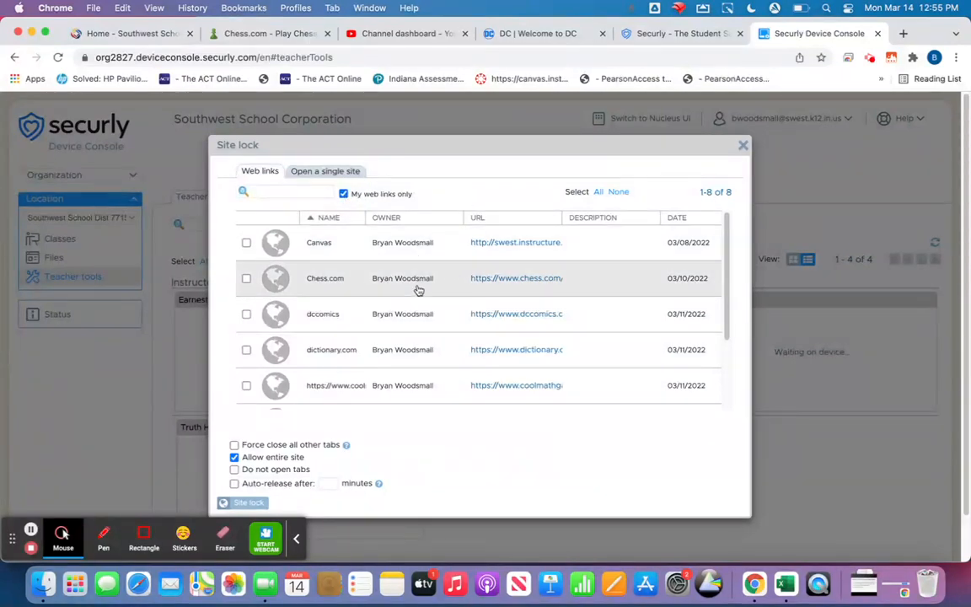
scroll(418, 288, down, 1)
scroll(419, 290, up, 1)
click(246, 243)
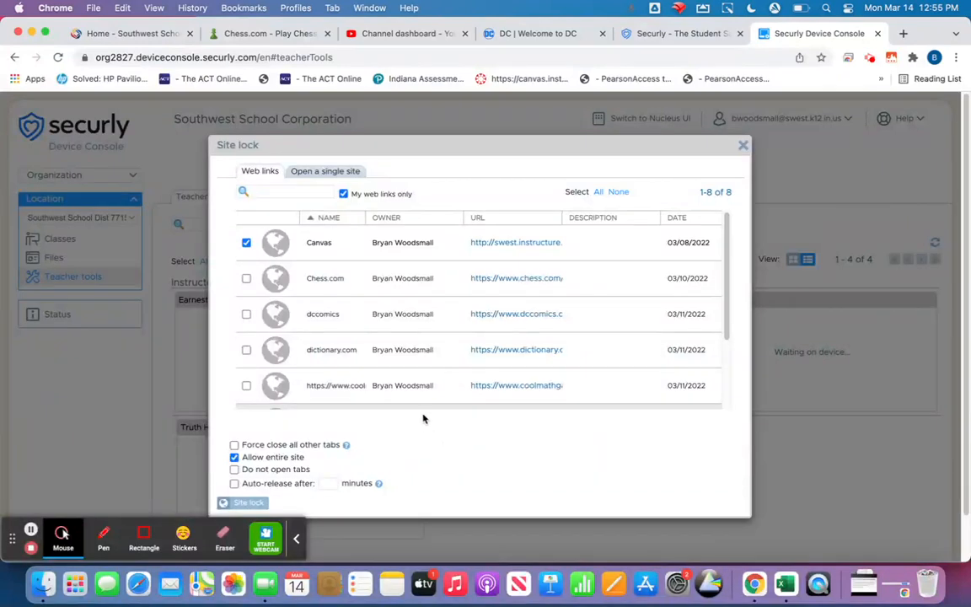
click(248, 504)
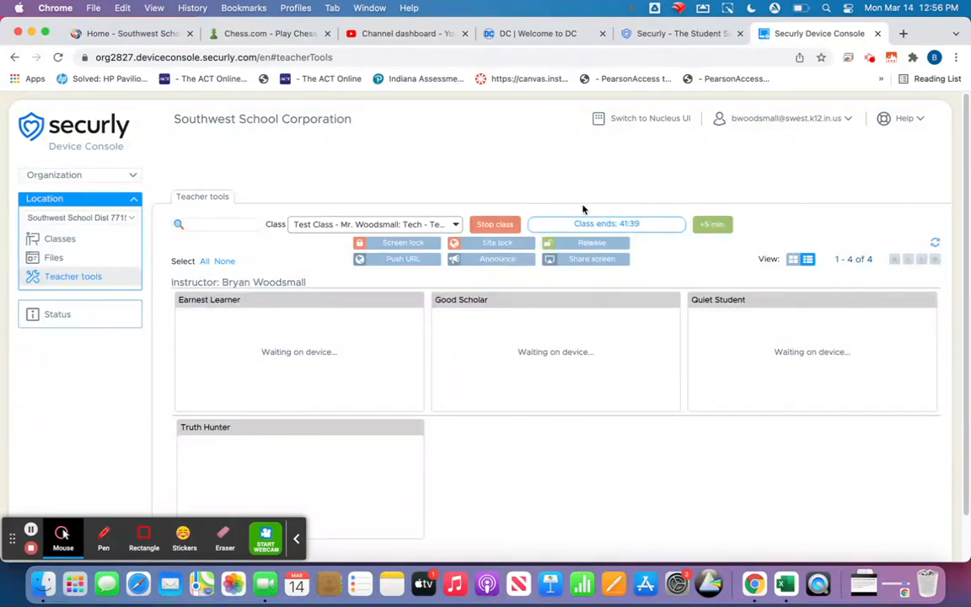
click(580, 244)
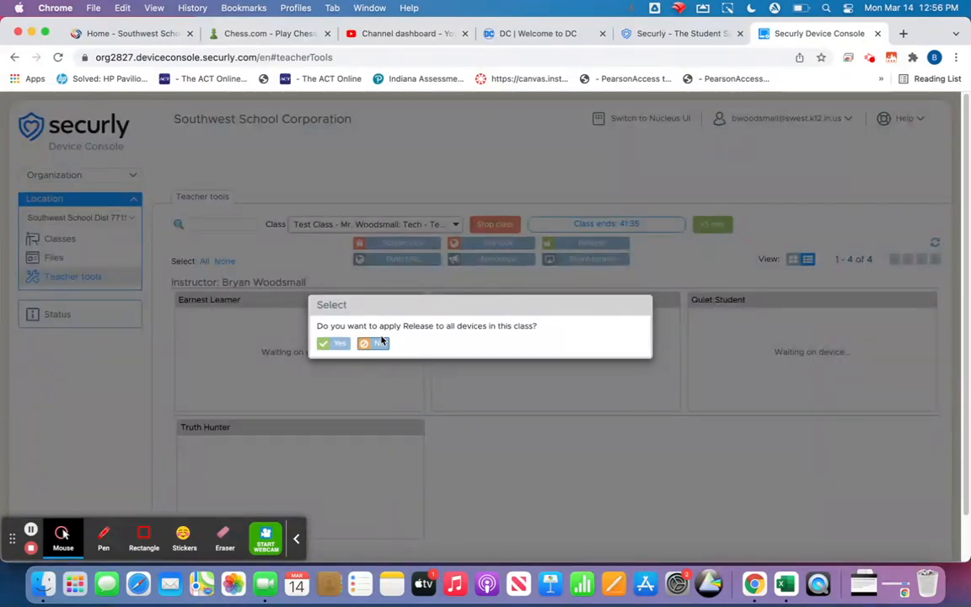
click(334, 343)
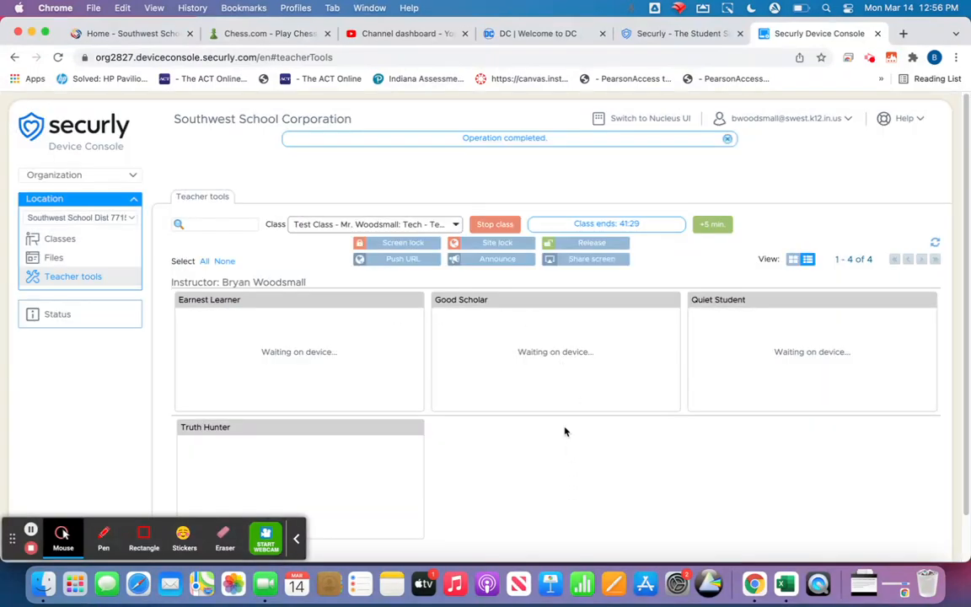
Push the saved Chess.com web link to all devices in the class
click(400, 261)
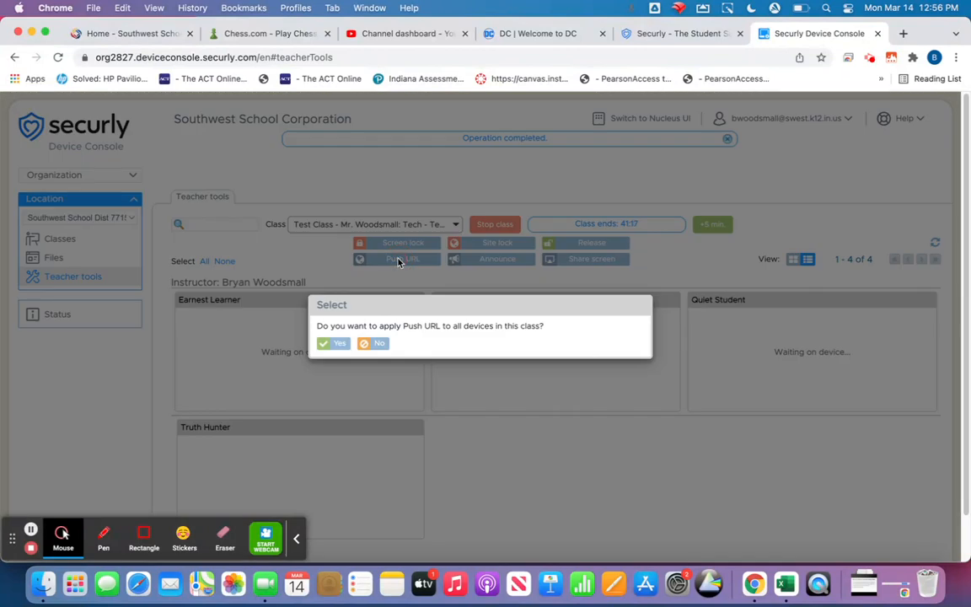
click(338, 344)
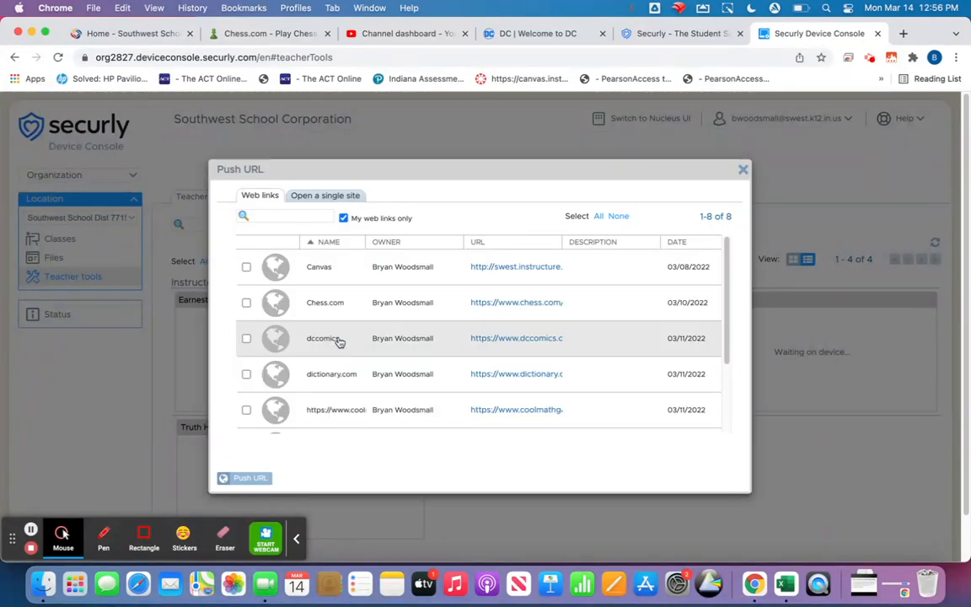
click(246, 302)
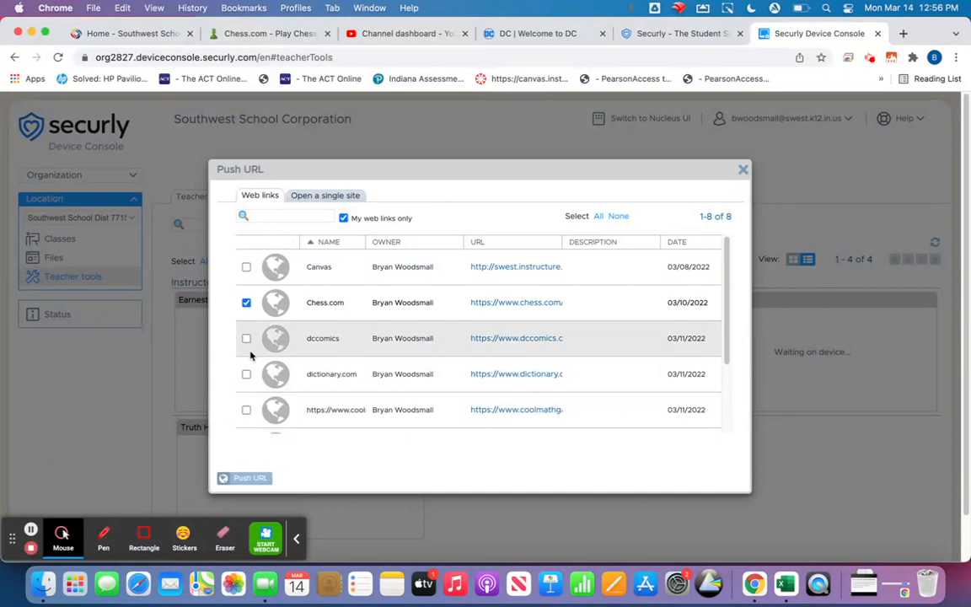
click(250, 479)
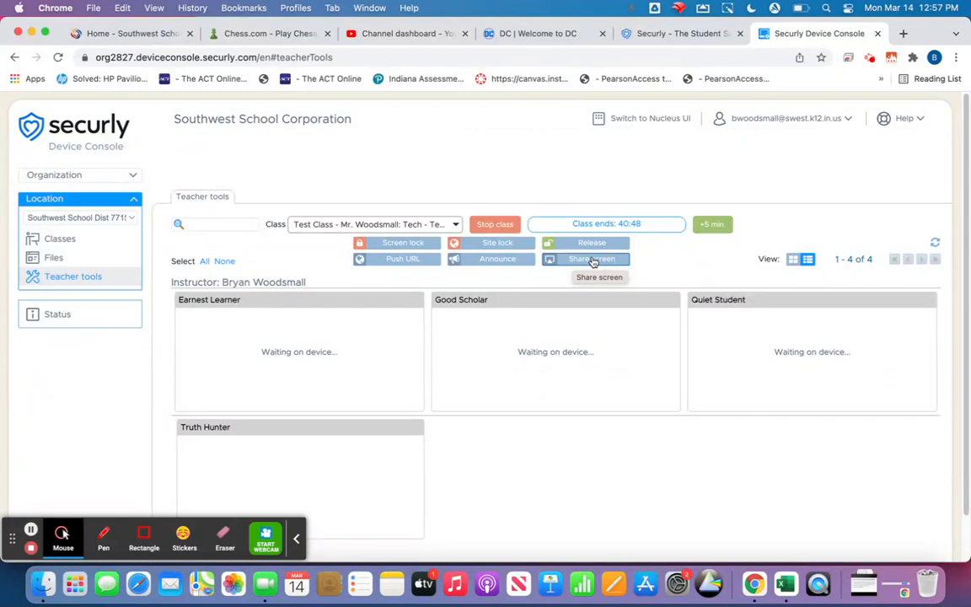
Start screen sharing for all students in the class, with students locked to the screen share session
click(591, 261)
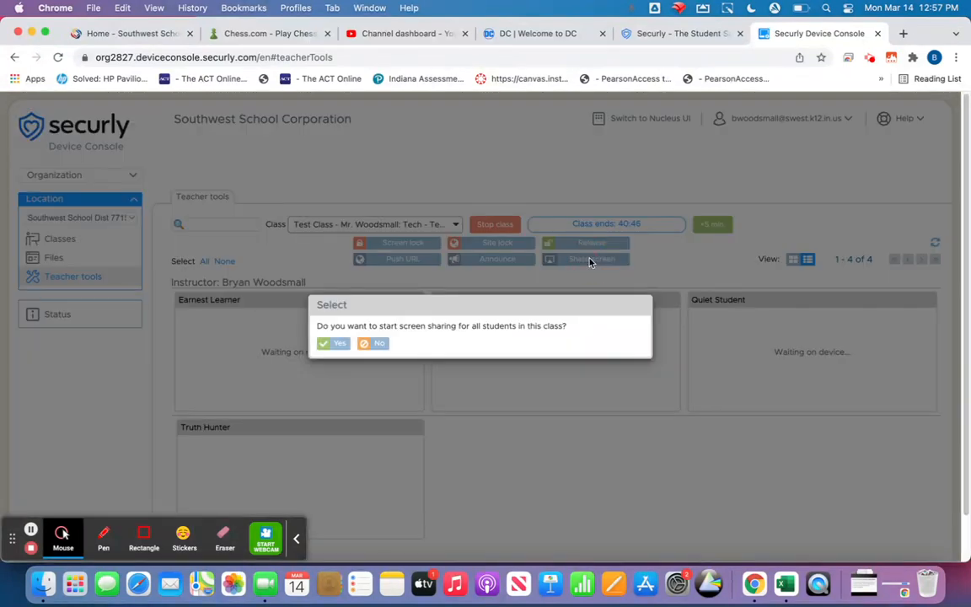
click(339, 343)
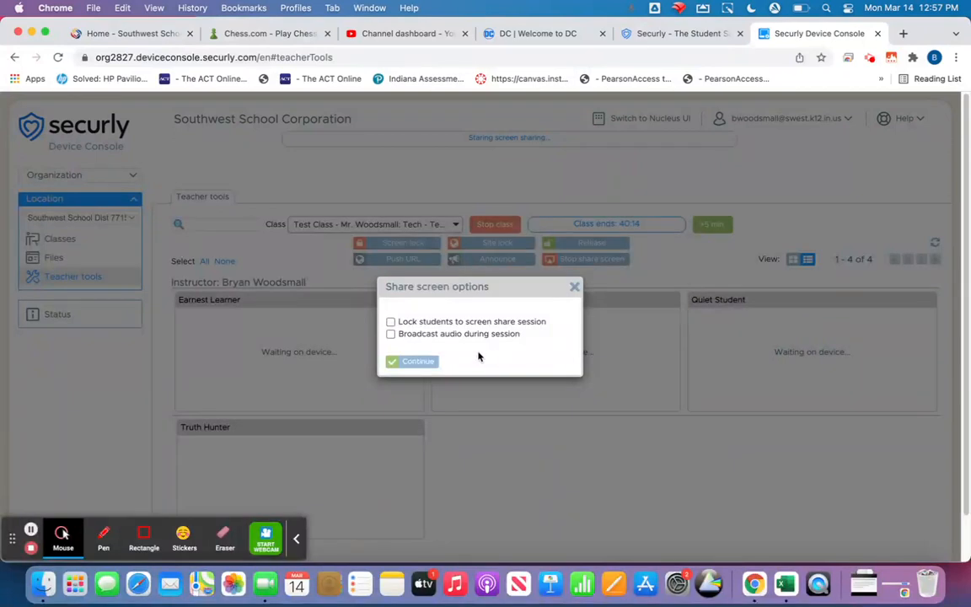
click(390, 321)
click(418, 362)
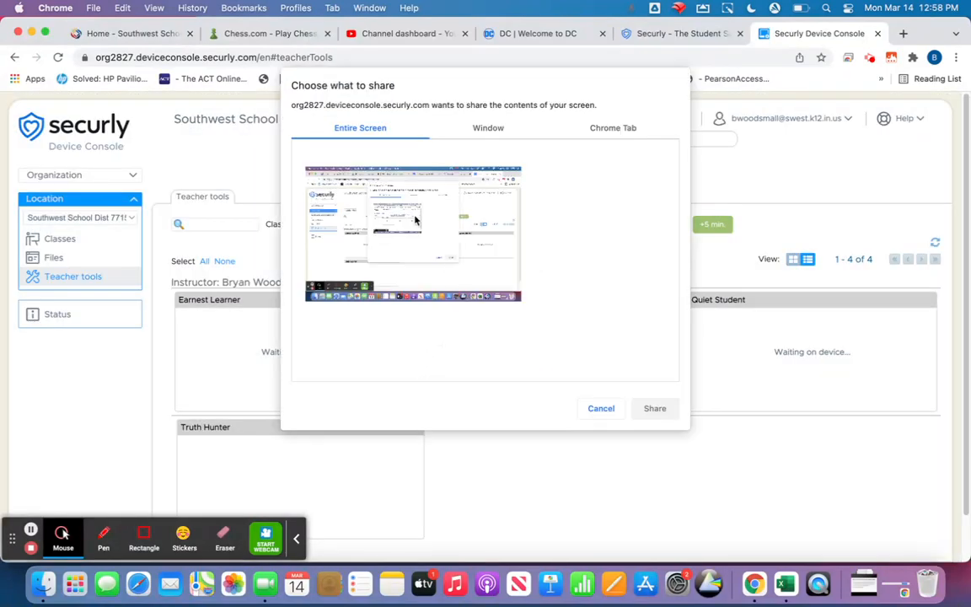
Share the Chrome tab presenting the Securly Device Console Quick Start slides full screen, and stop the sharing session
click(612, 129)
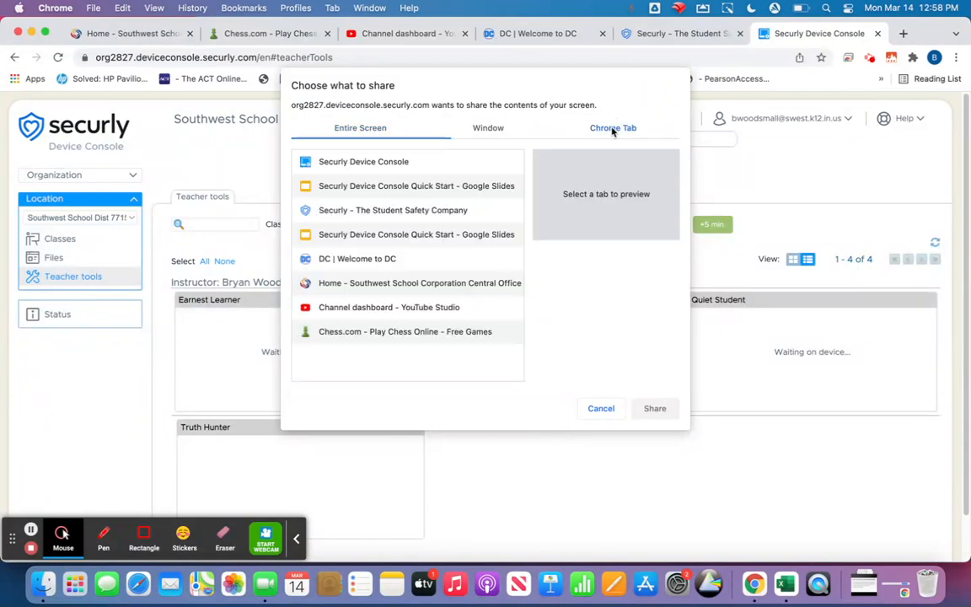
click(396, 189)
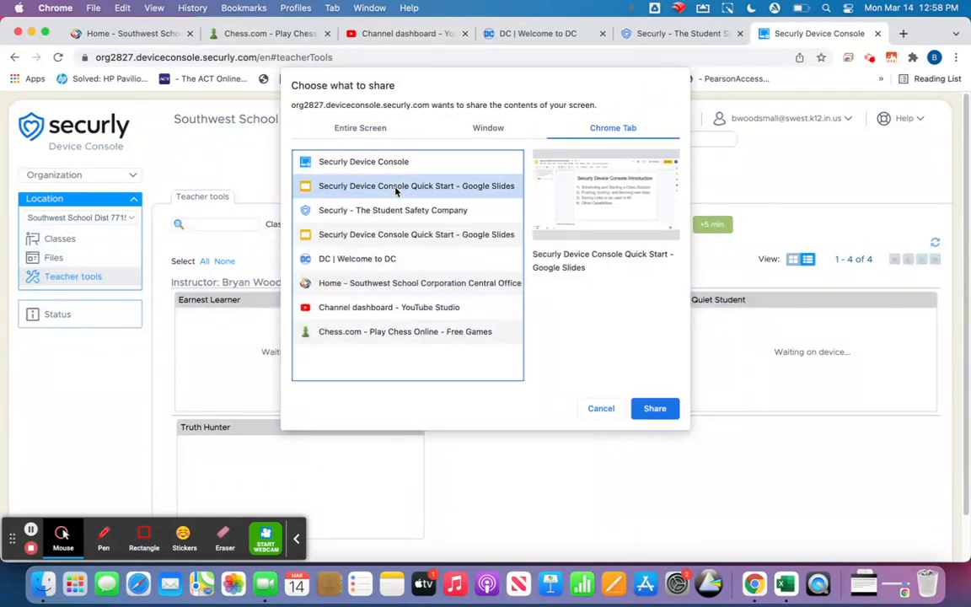
click(379, 235)
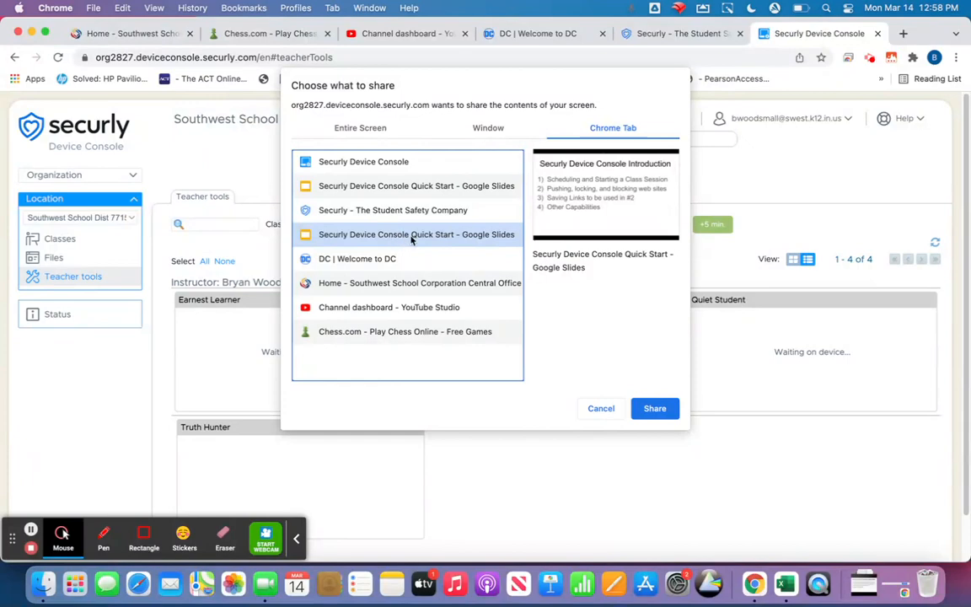
click(649, 409)
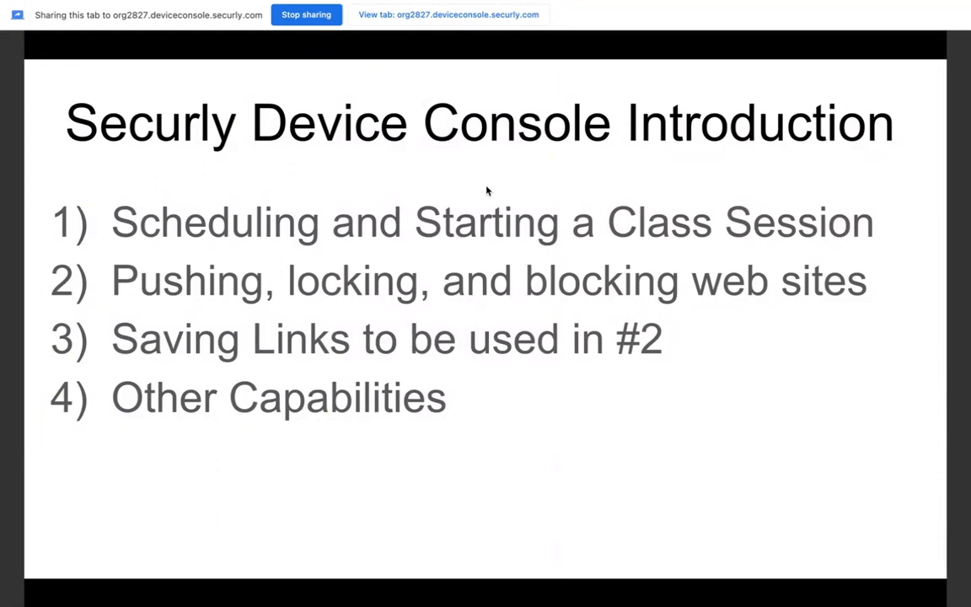
click(316, 17)
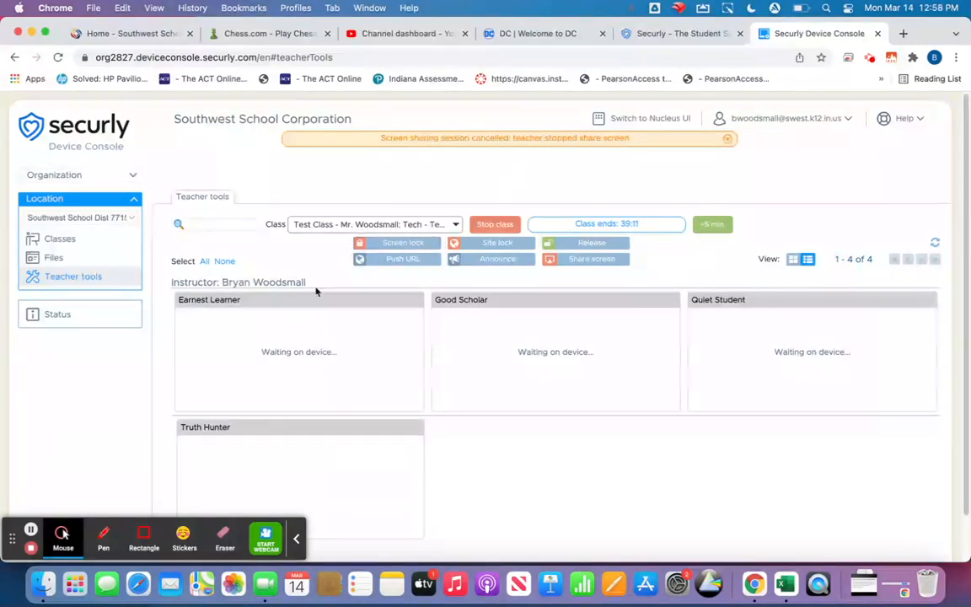
click(31, 530)
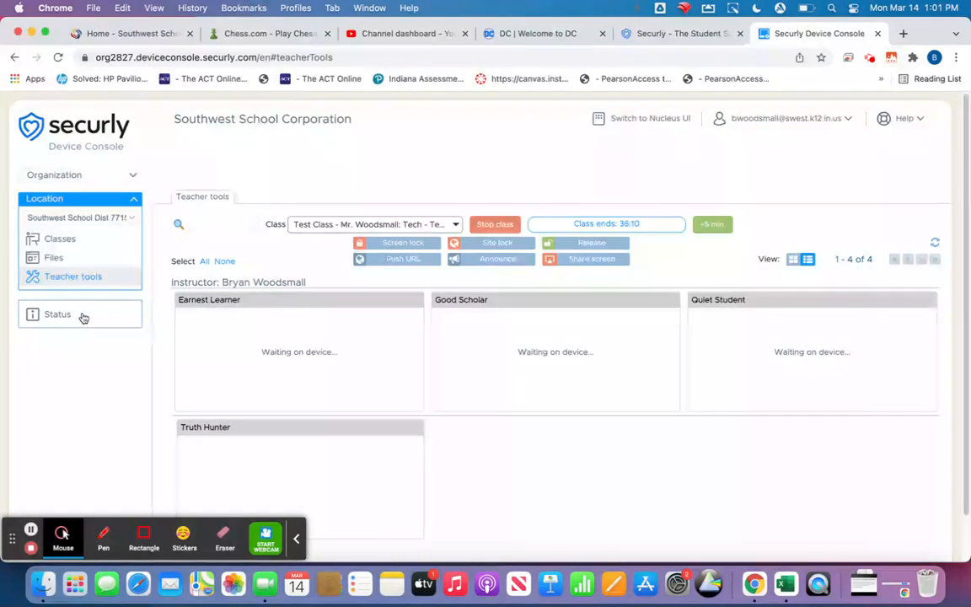
Open the organization's web links and start creating a new web link
click(134, 177)
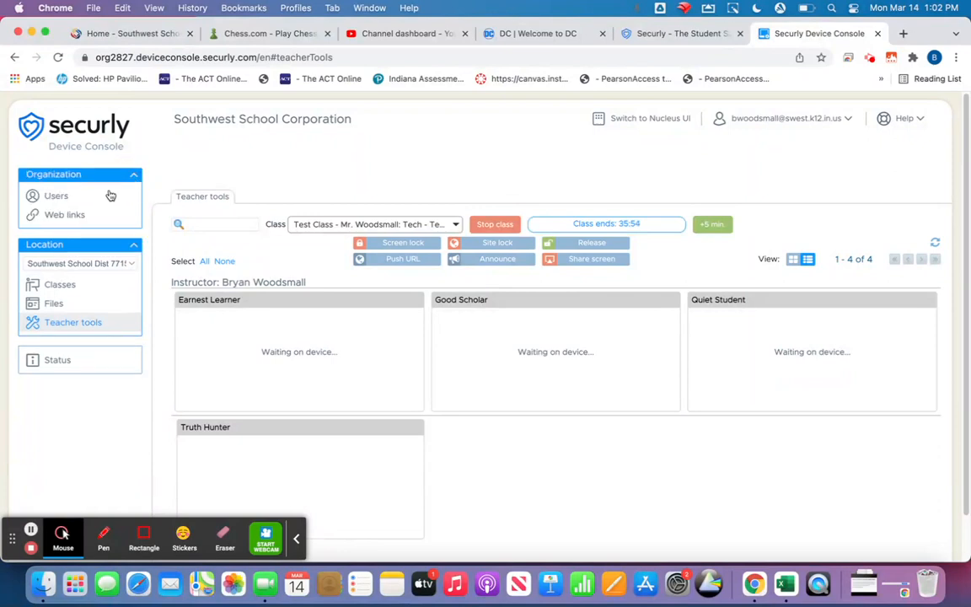
click(53, 217)
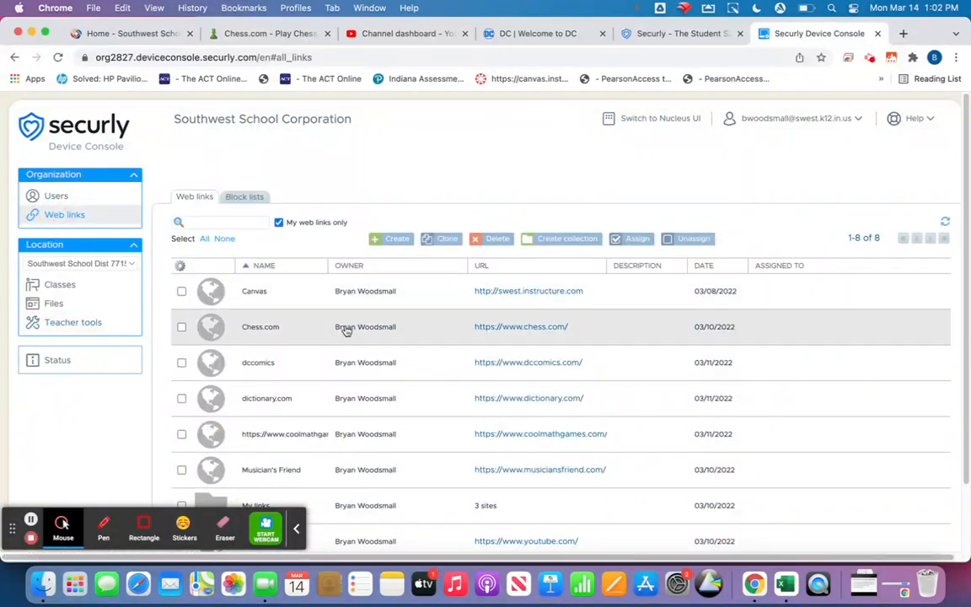
scroll(331, 342, down, 2)
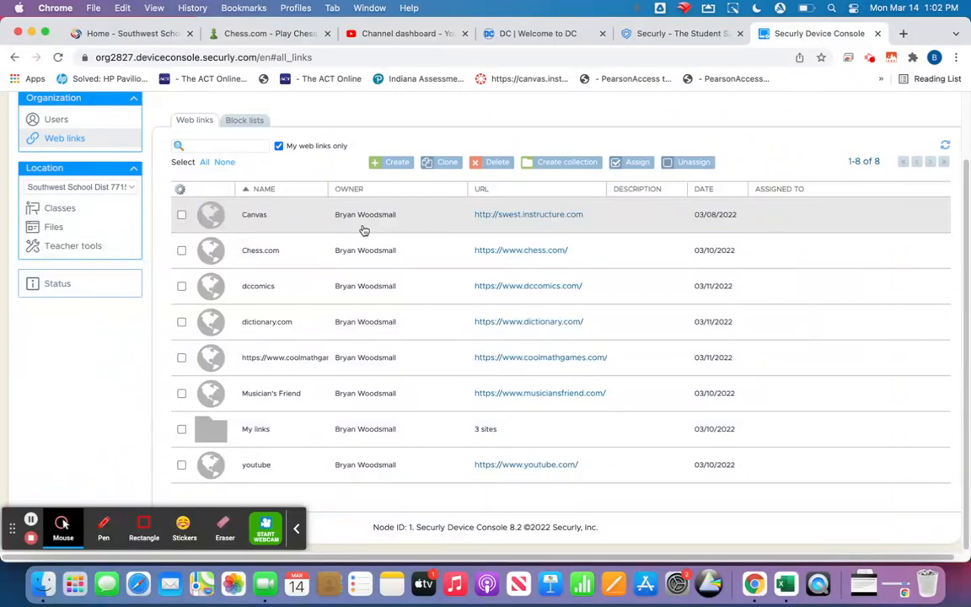
click(378, 163)
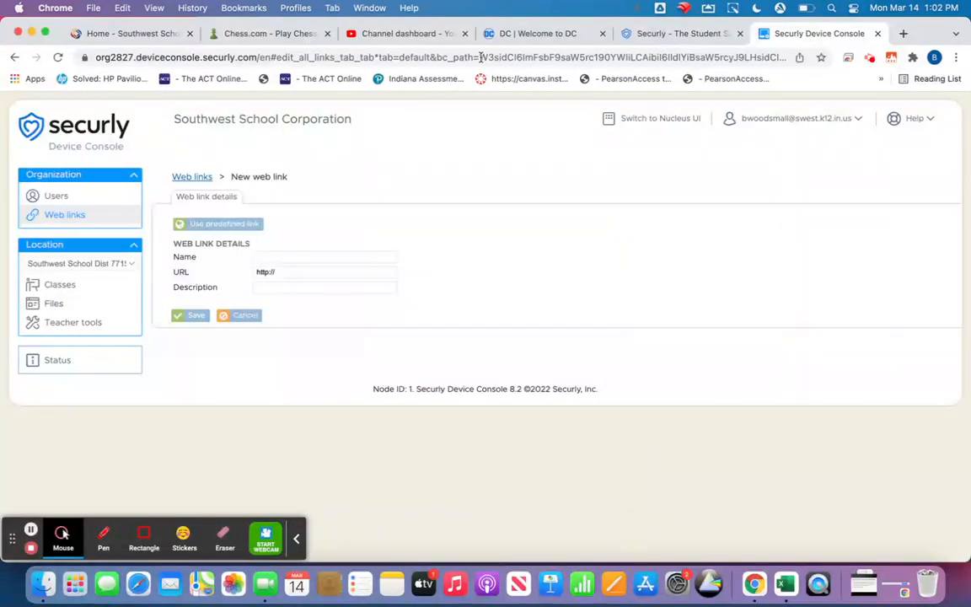
click(903, 33)
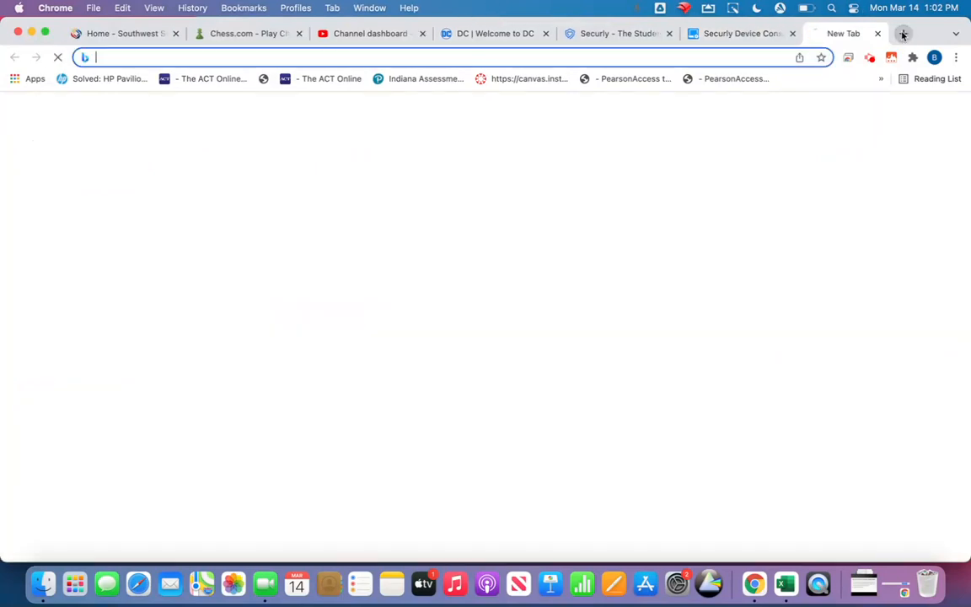
text(bing.com)
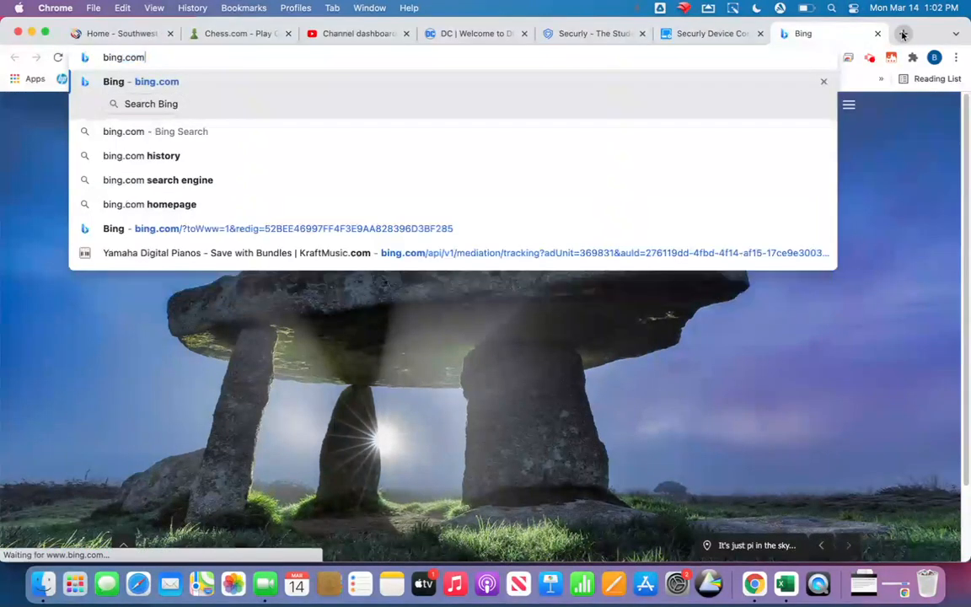
key(Return)
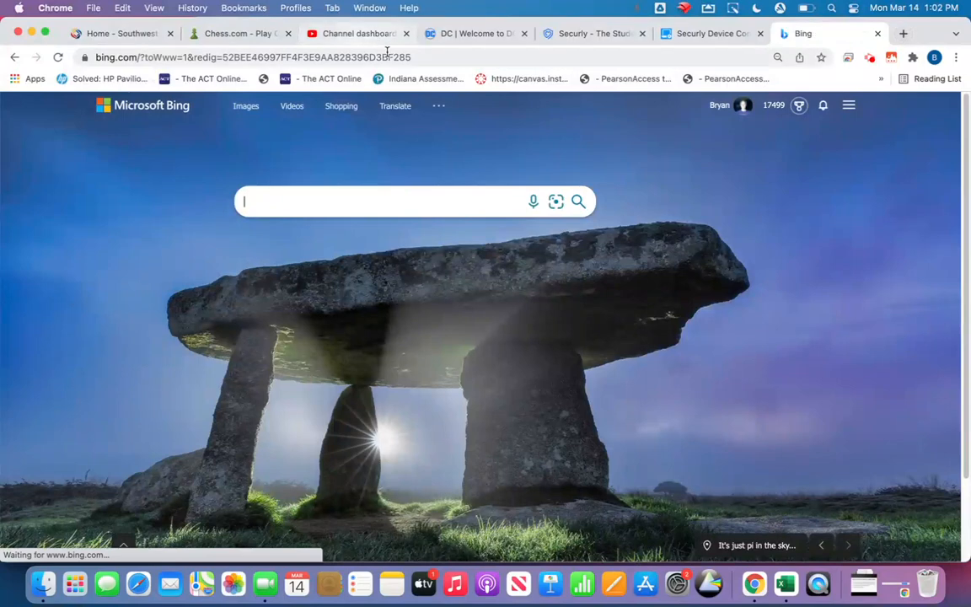
click(418, 58)
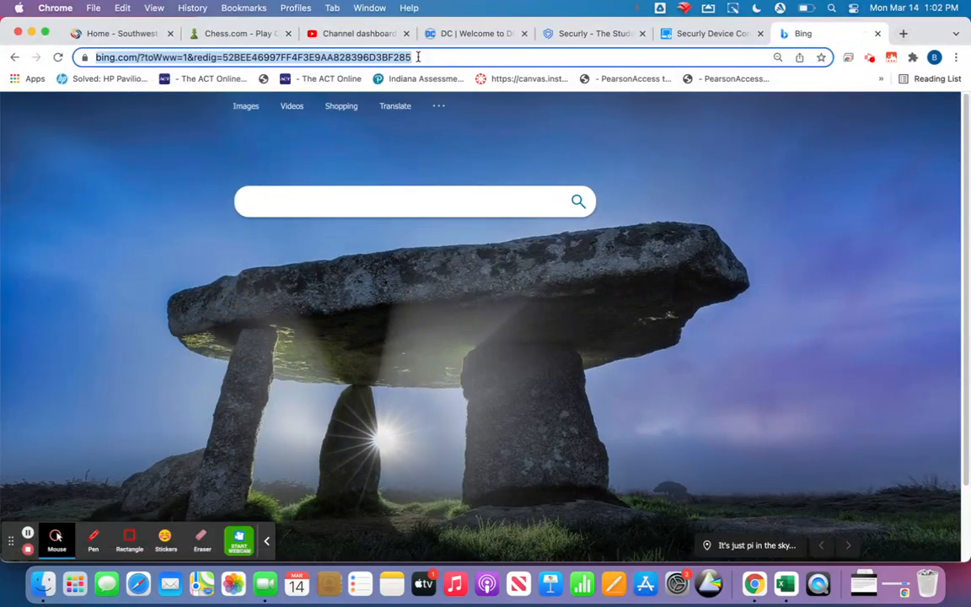
click(235, 56)
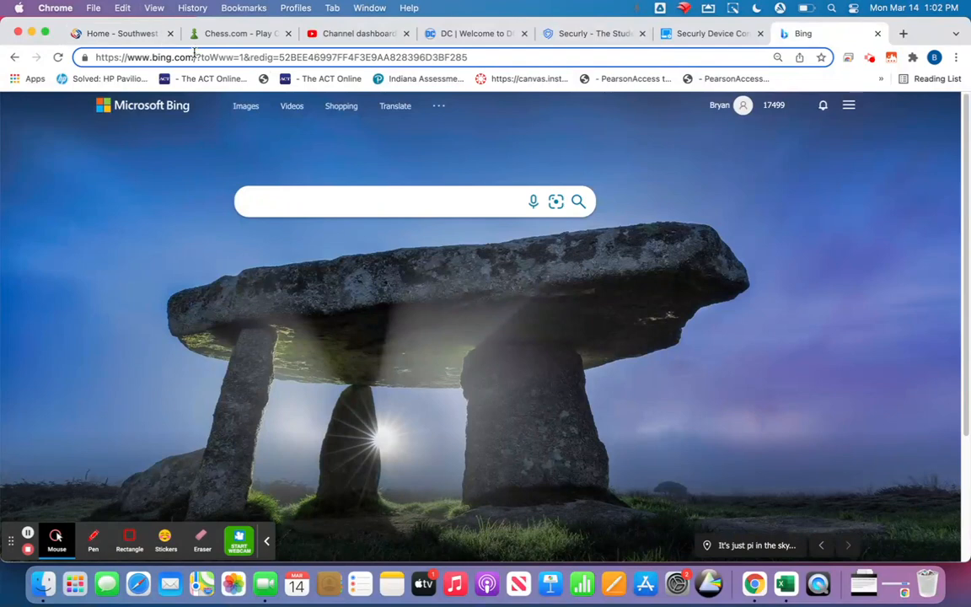
drag(194, 57, 497, 59)
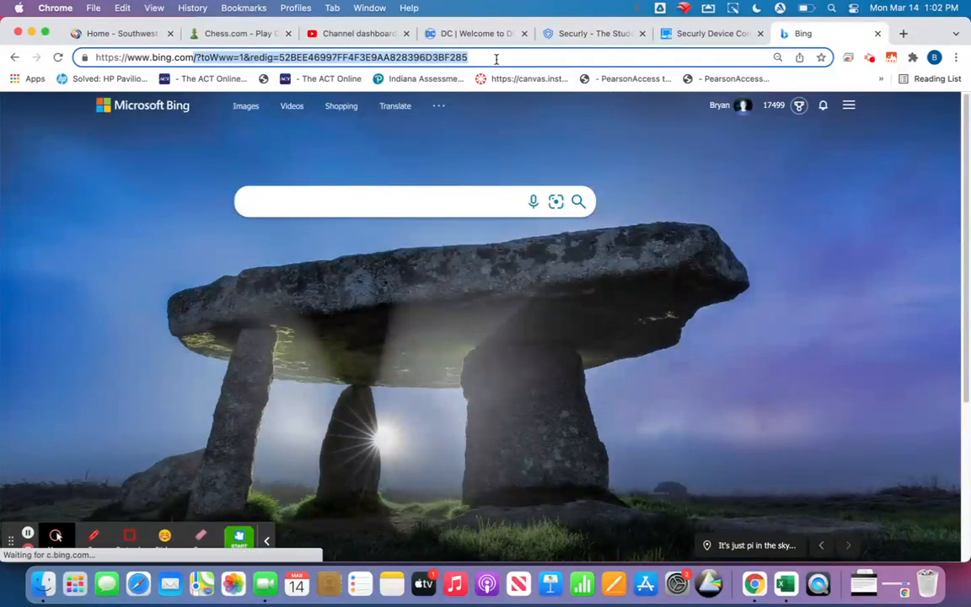
key(BackSpace)
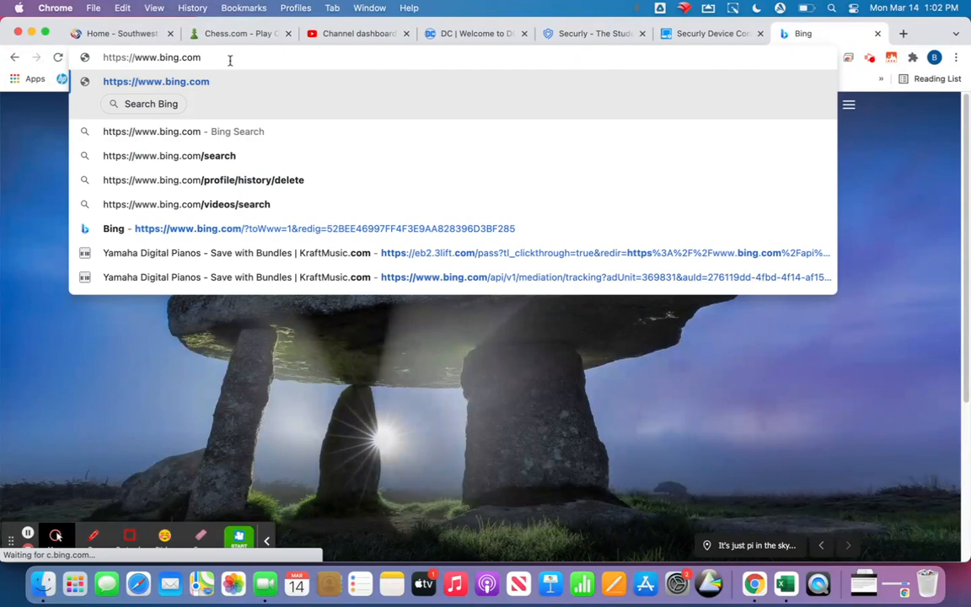
drag(228, 58, 88, 55)
key(super+c)
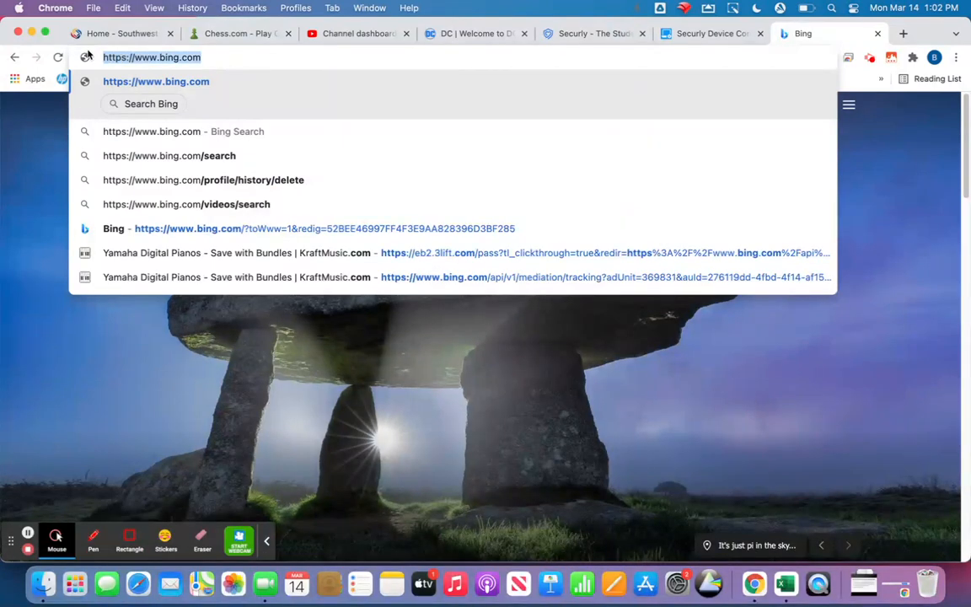
click(697, 35)
click(283, 271)
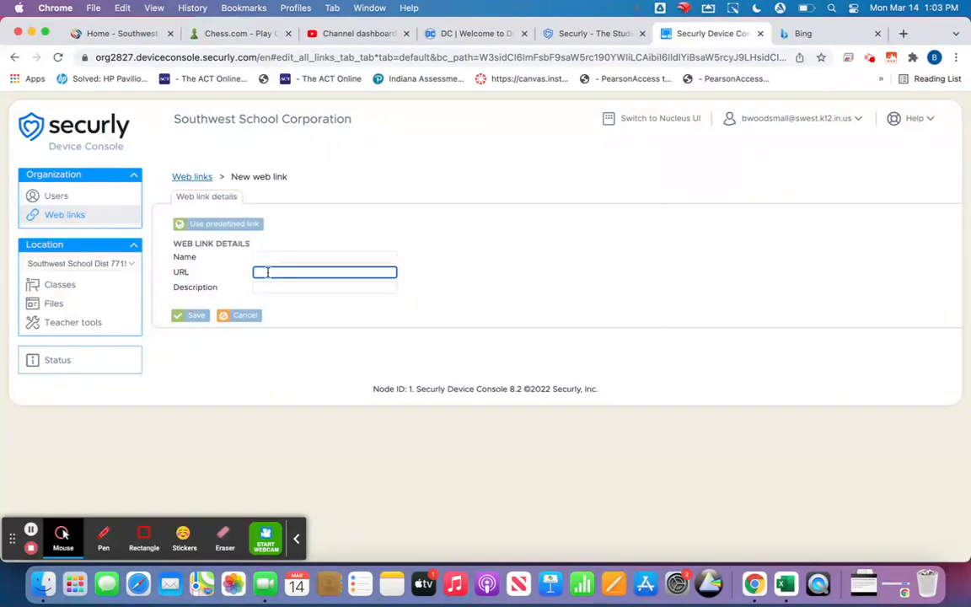
key(super+v)
click(281, 257)
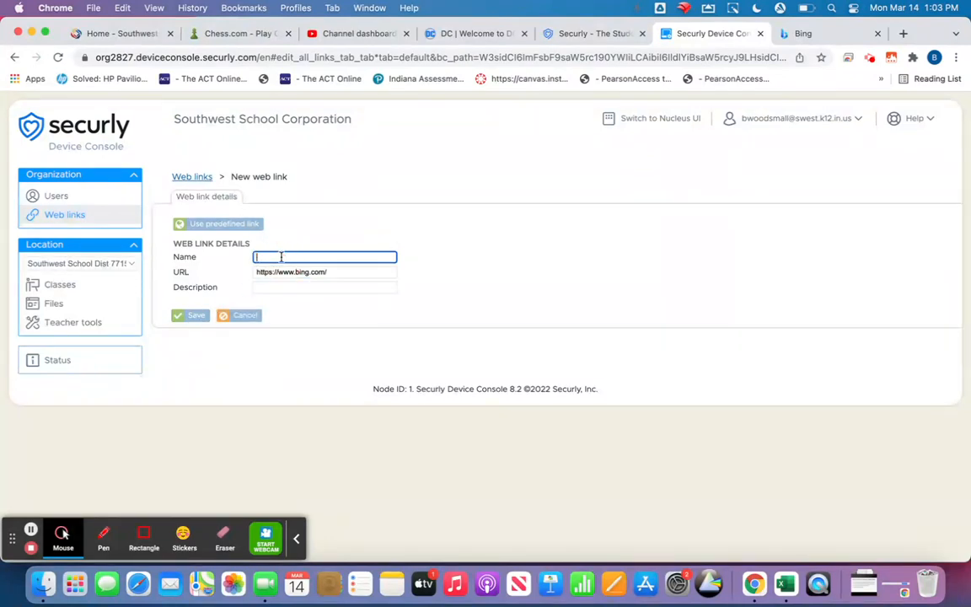
text(Bing)
click(192, 318)
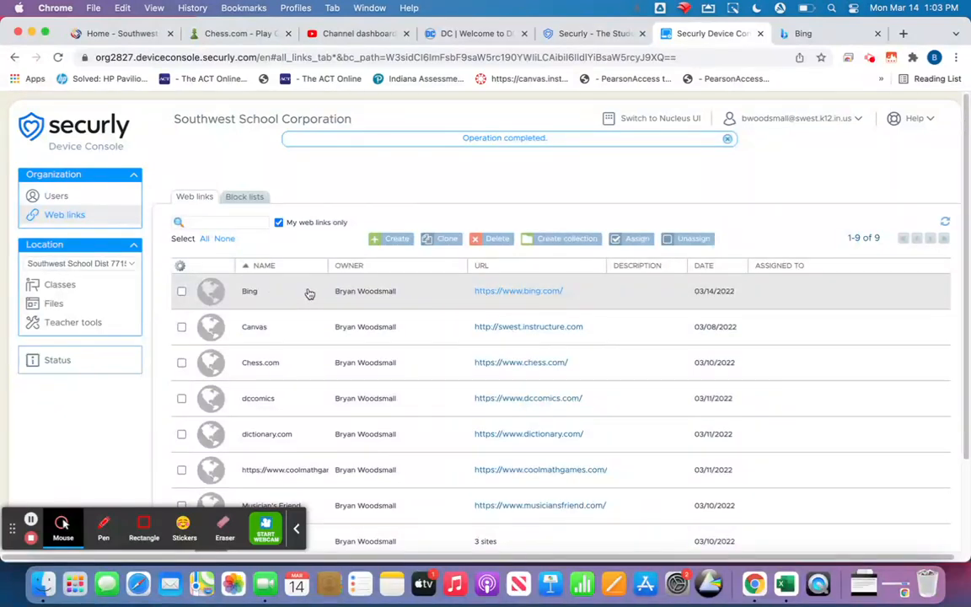
Create and save a new block list named "another block list"
scroll(309, 294, down, 3)
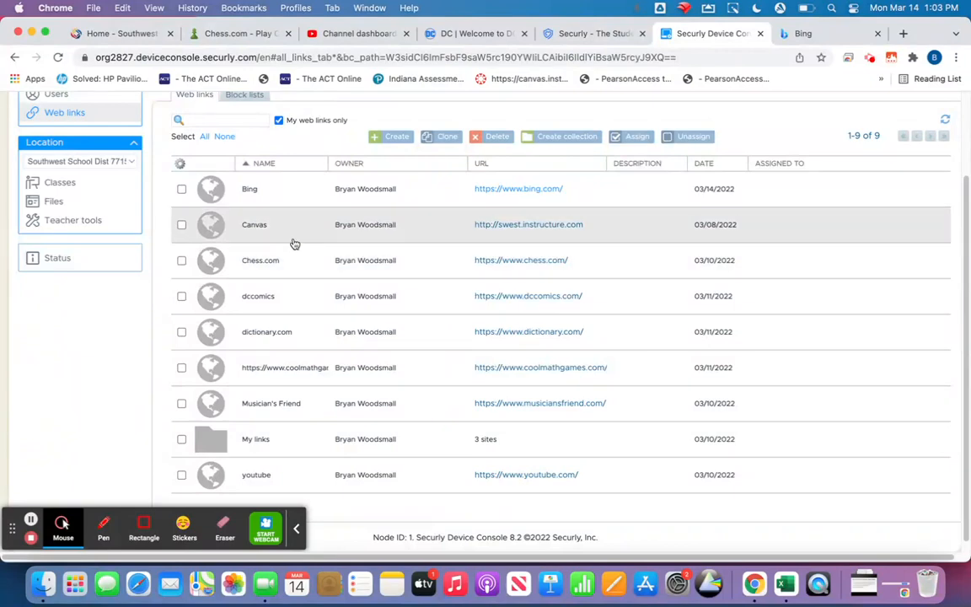
scroll(294, 243, up, 3)
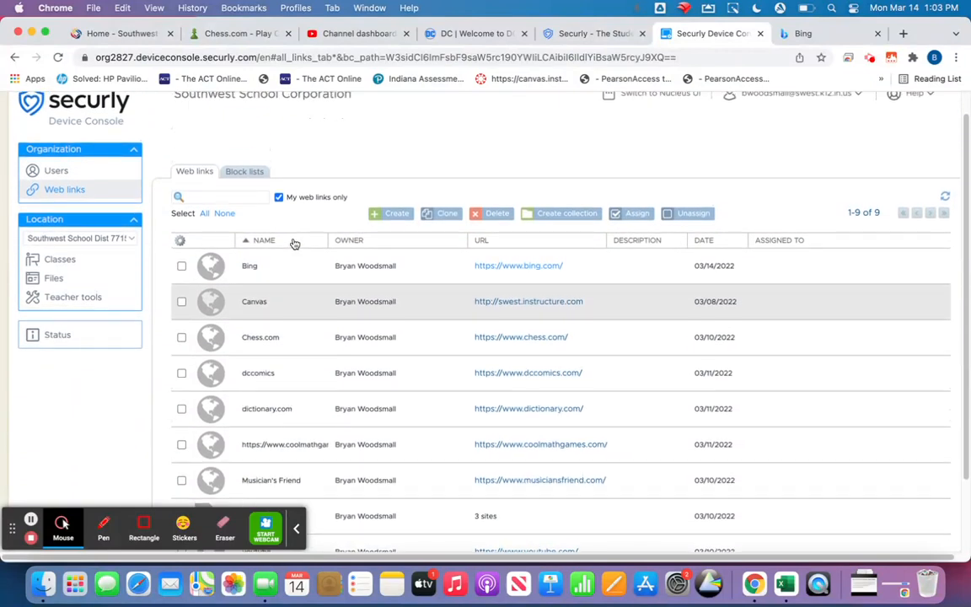
scroll(294, 243, down, 2)
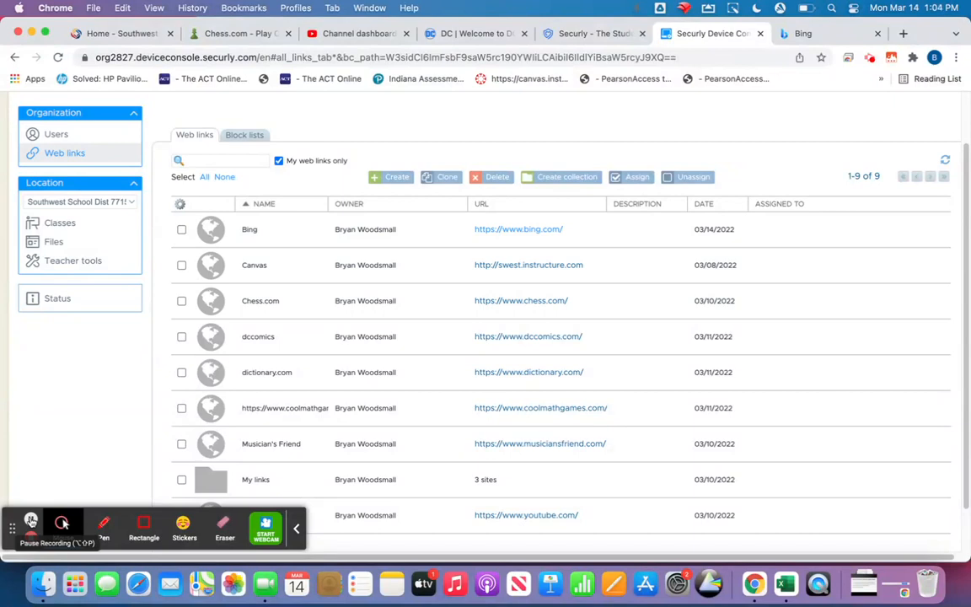
scroll(64, 371, down, 2)
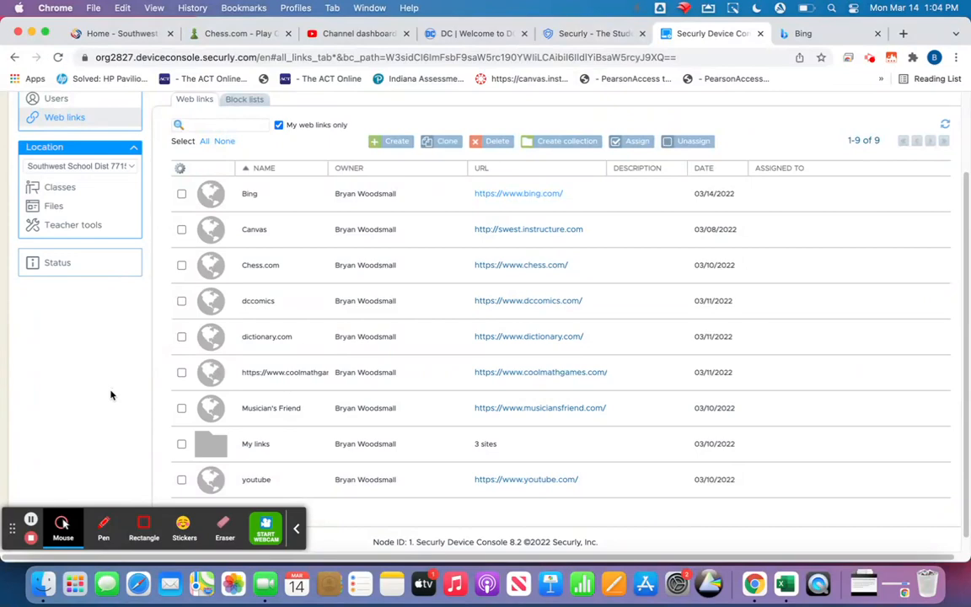
scroll(104, 348, up, 2)
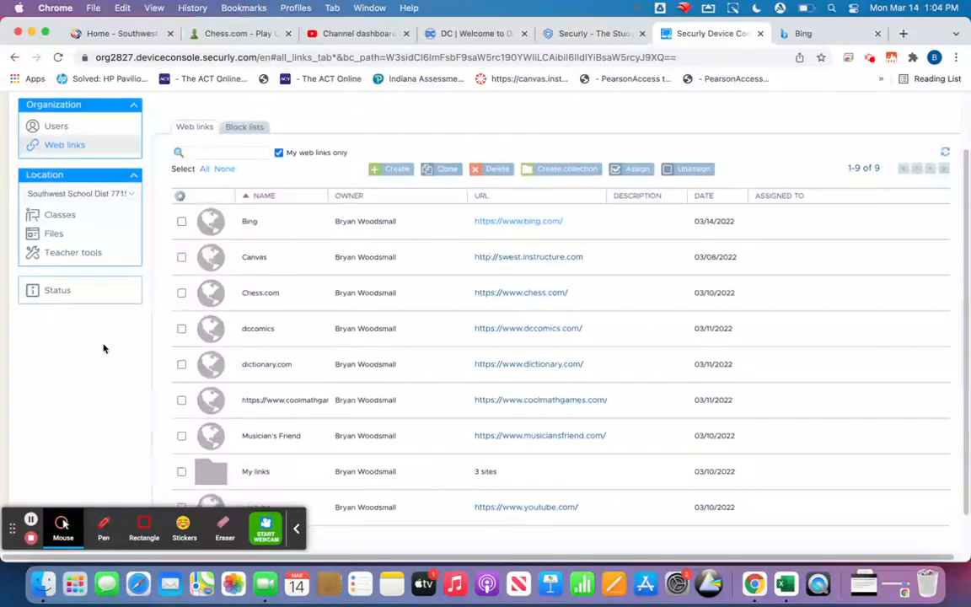
click(243, 119)
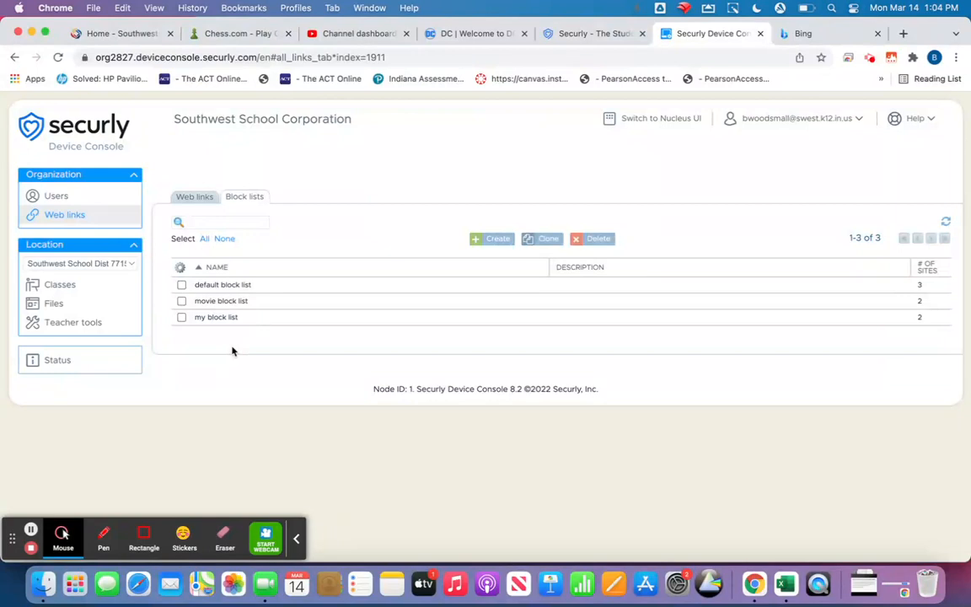
click(478, 240)
click(279, 221)
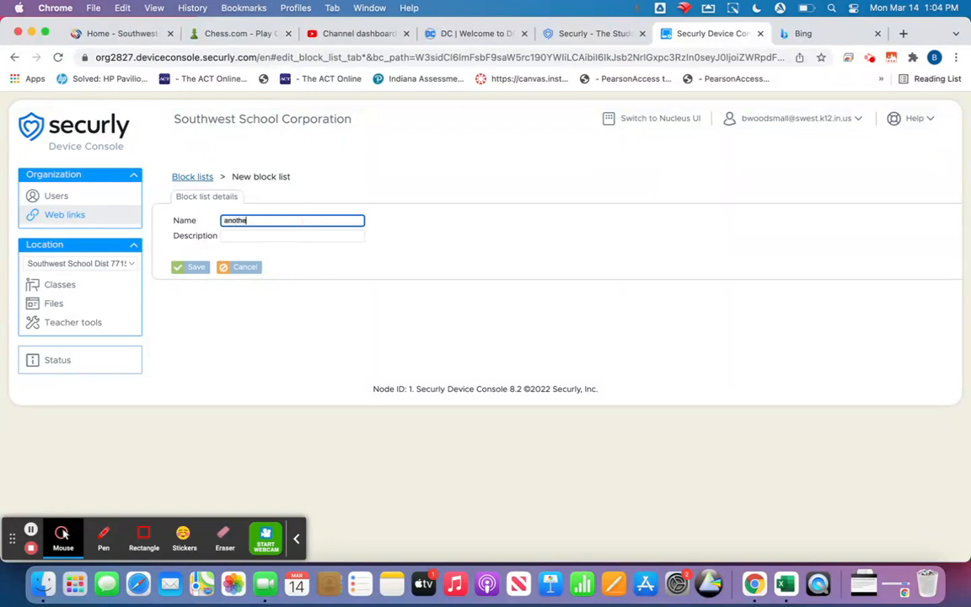
text(another block list)
click(184, 266)
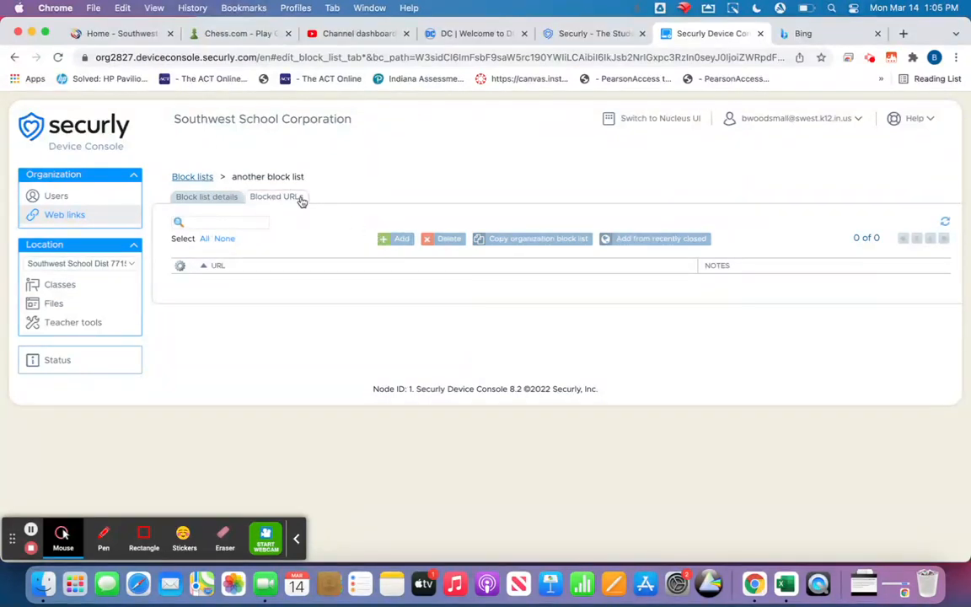
Leave the new block list without adding a URL and open the blocked URLs of the default block list
click(386, 241)
click(187, 179)
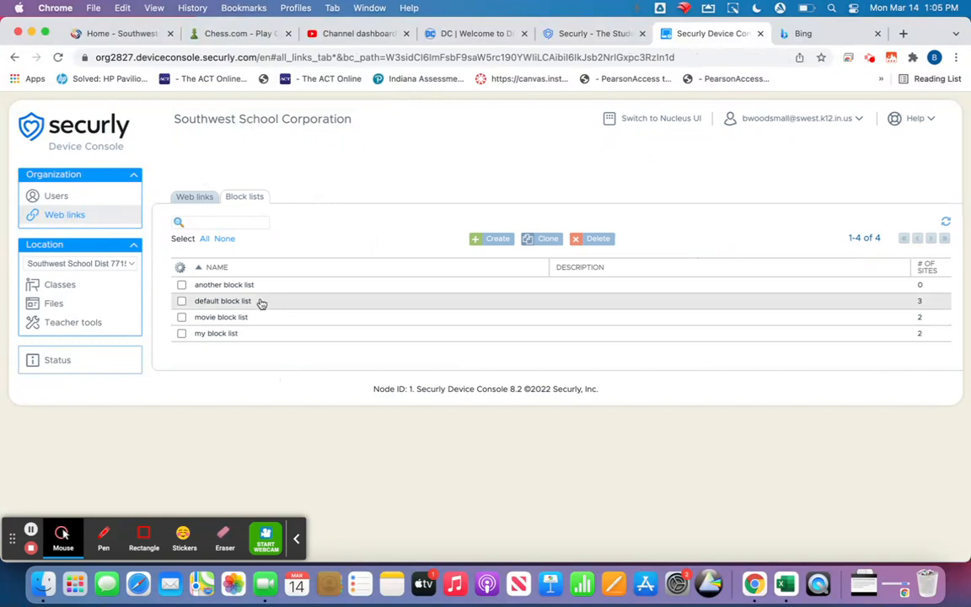
click(214, 301)
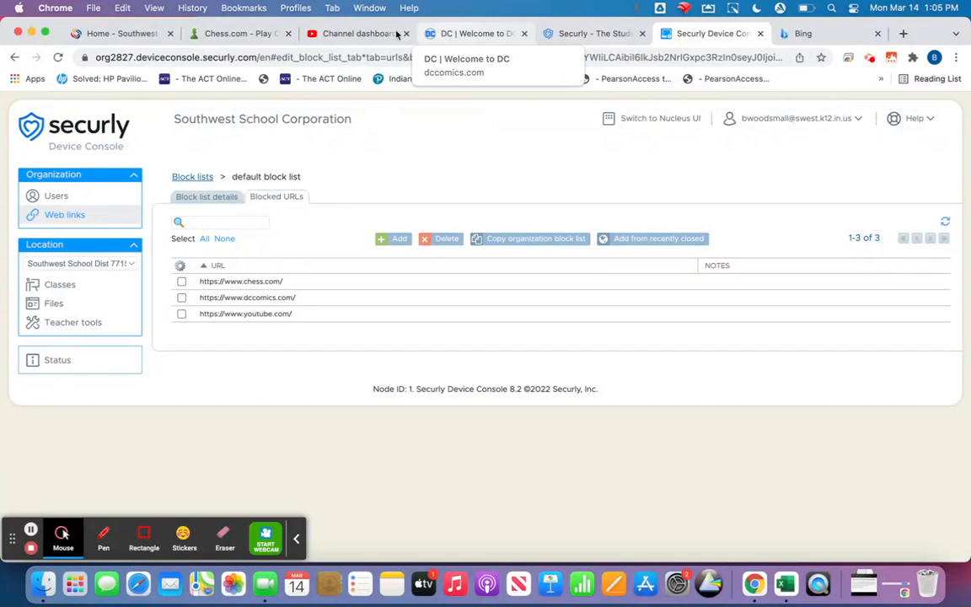
Load musiciansfriend.com in the Bing browser tab and copy the site's address
click(834, 34)
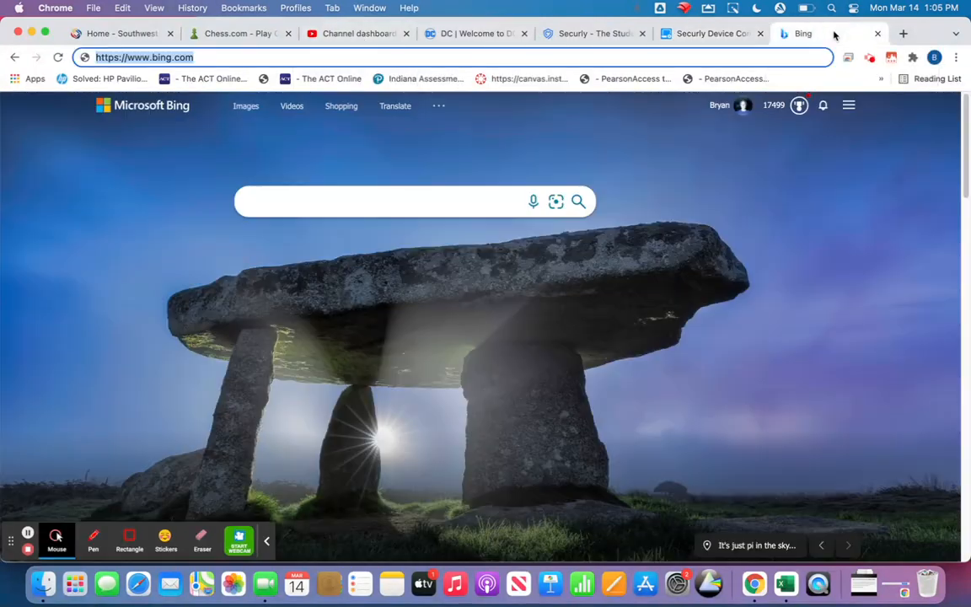
text(musiciansfriend)
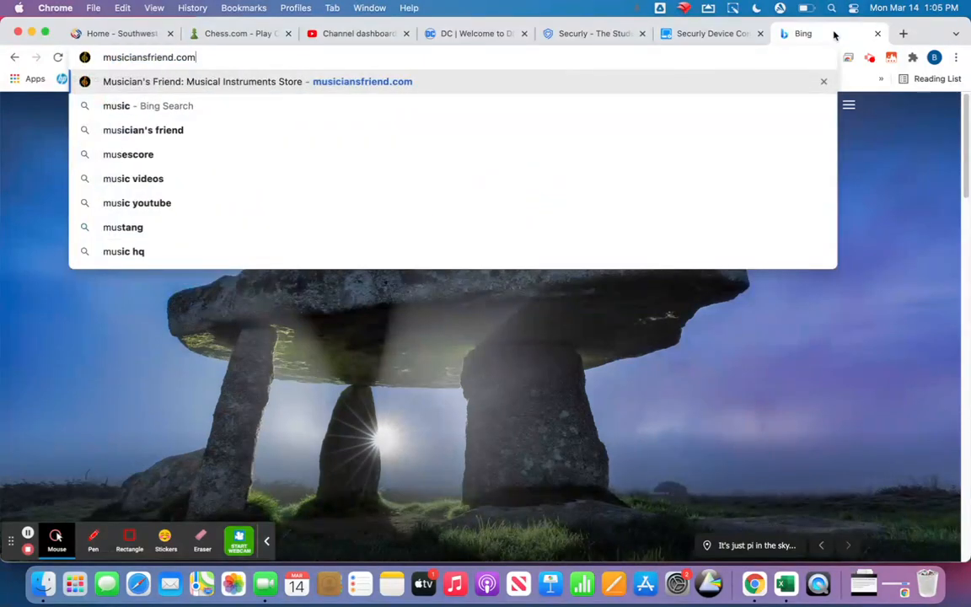
key(Return)
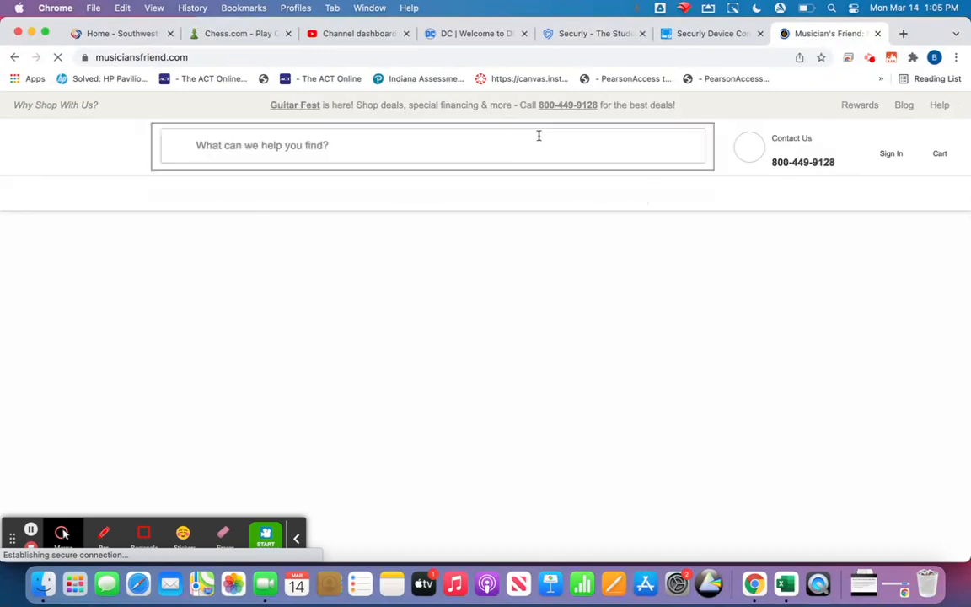
click(207, 58)
key(super+c)
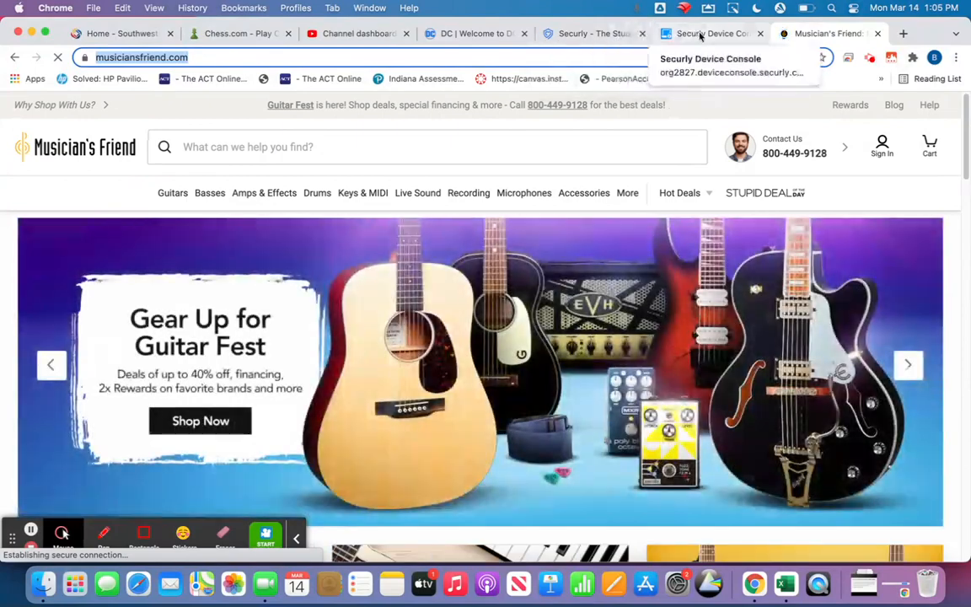
click(700, 35)
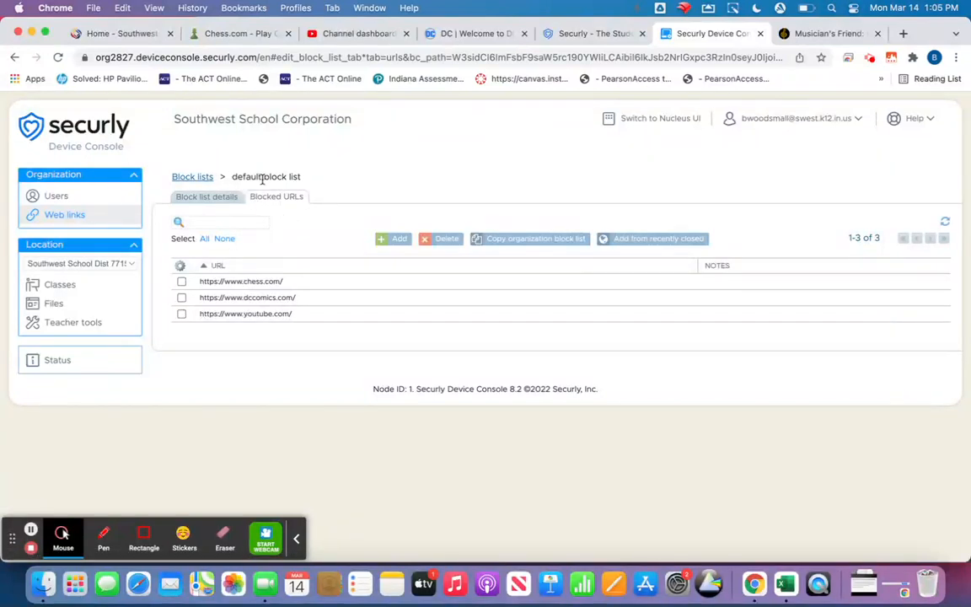
click(384, 241)
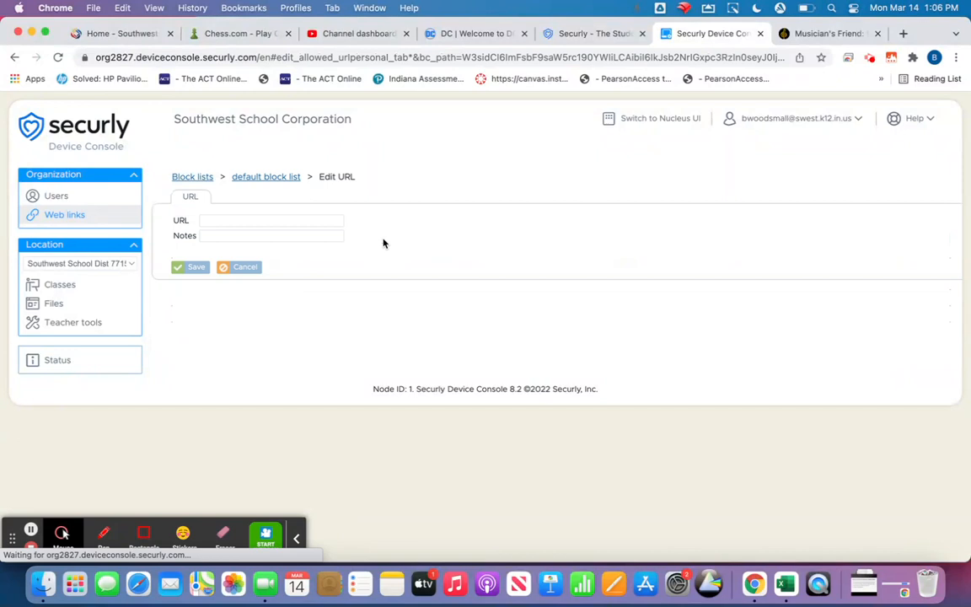
click(253, 222)
key(super+v)
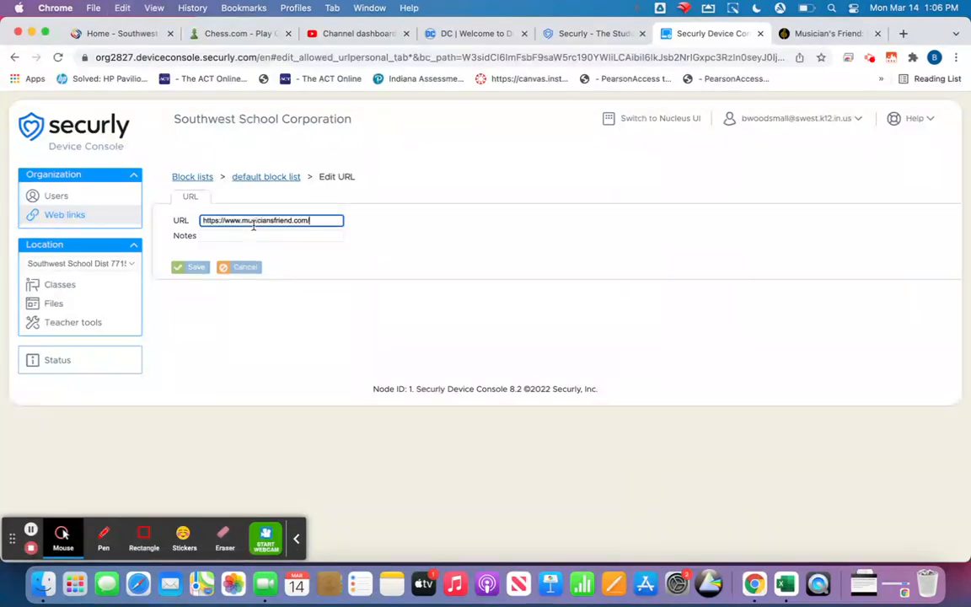
click(190, 267)
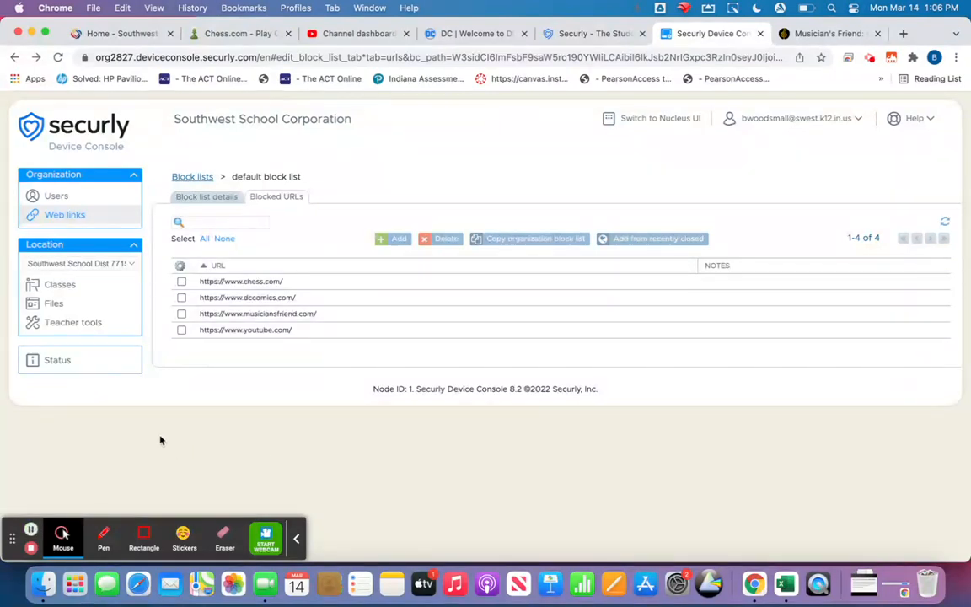
click(182, 315)
click(438, 239)
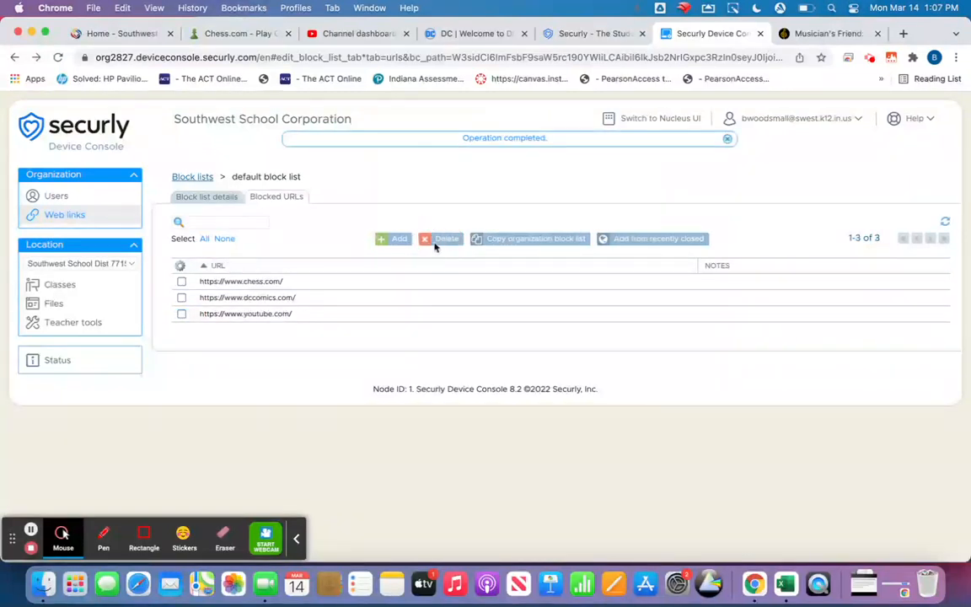
click(903, 33)
text(coo)
key(Right)
key(Return)
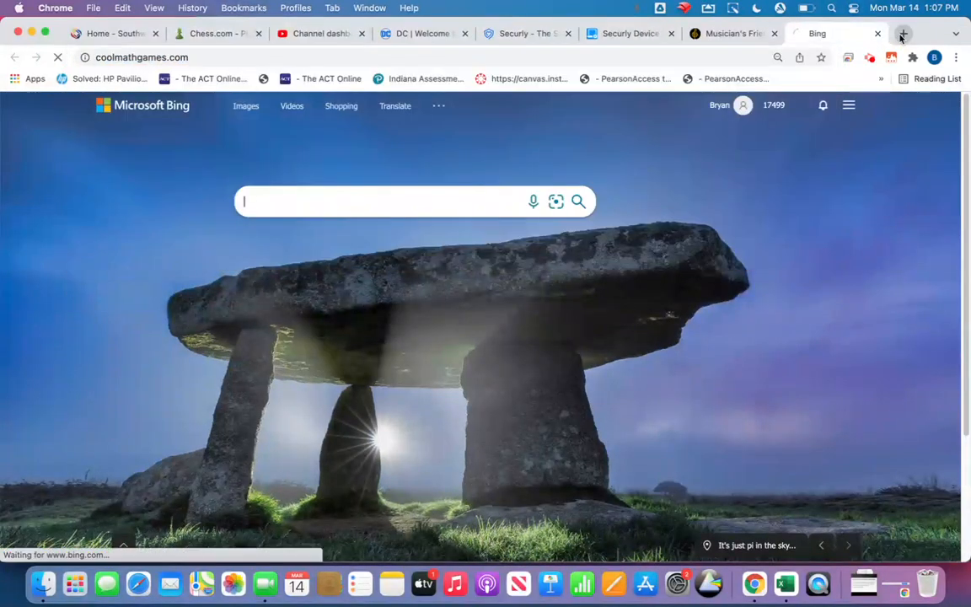
click(205, 57)
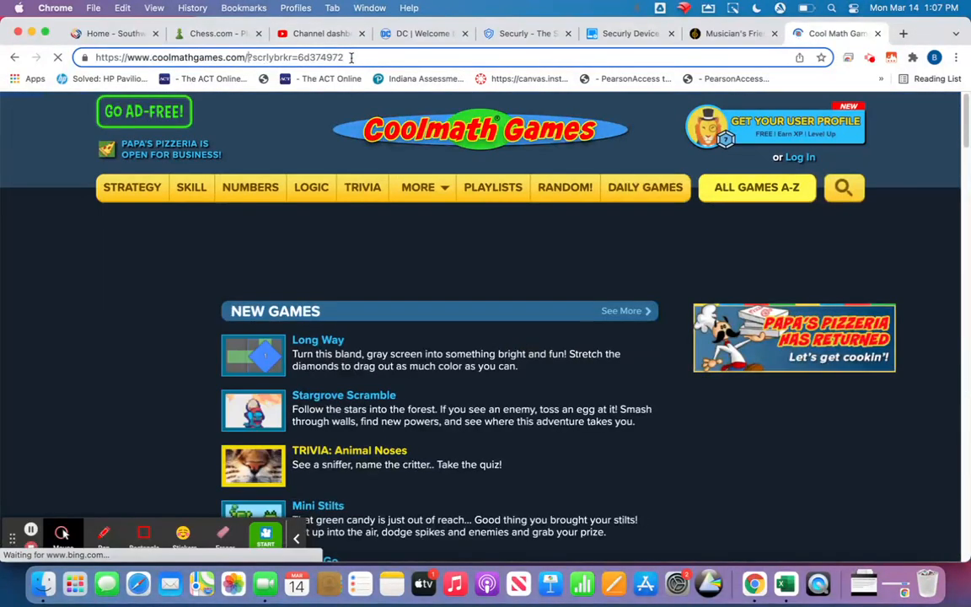
drag(247, 58, 356, 61)
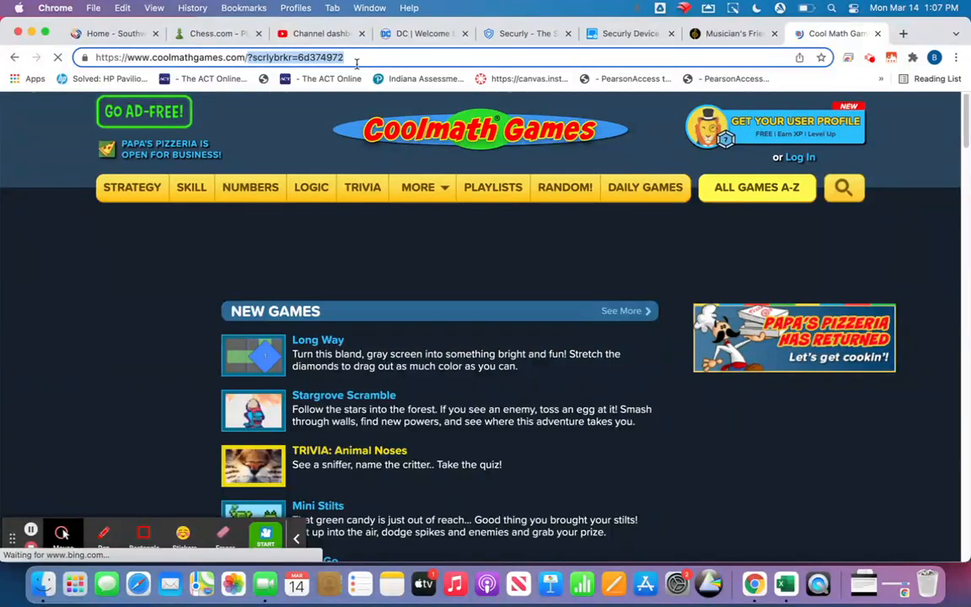
key(BackSpace)
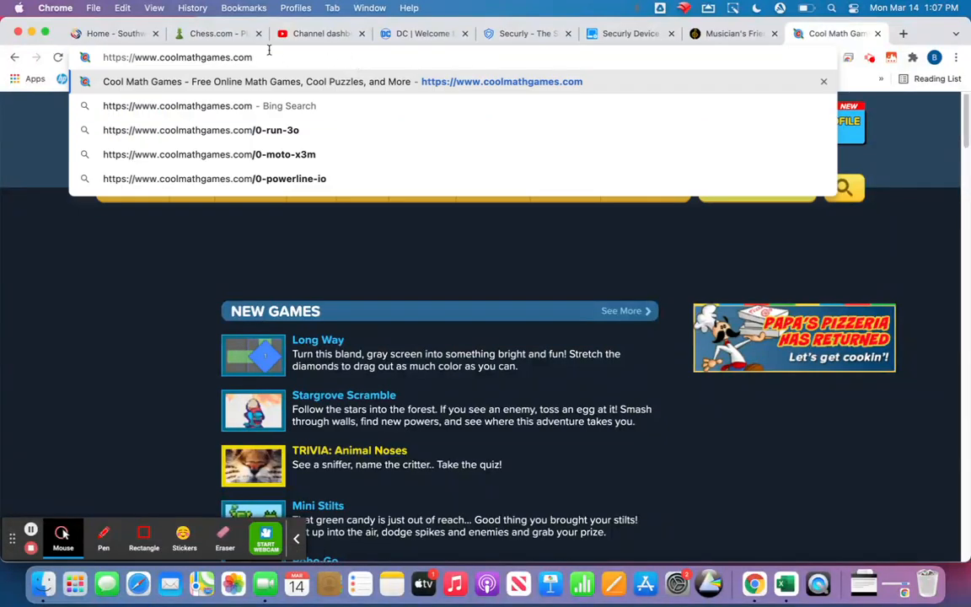
drag(245, 57, 93, 41)
key(super+c)
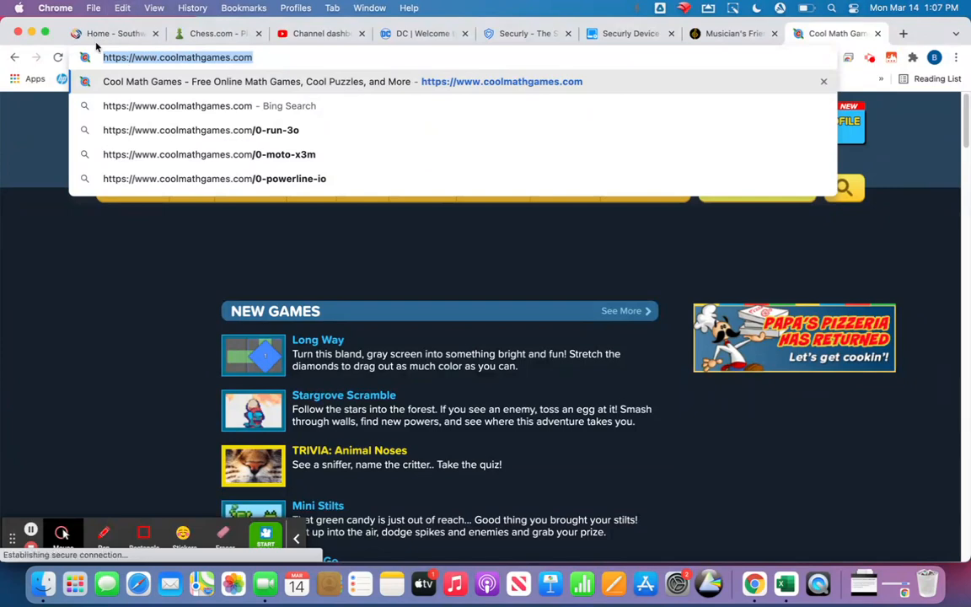
click(617, 34)
click(395, 239)
click(242, 223)
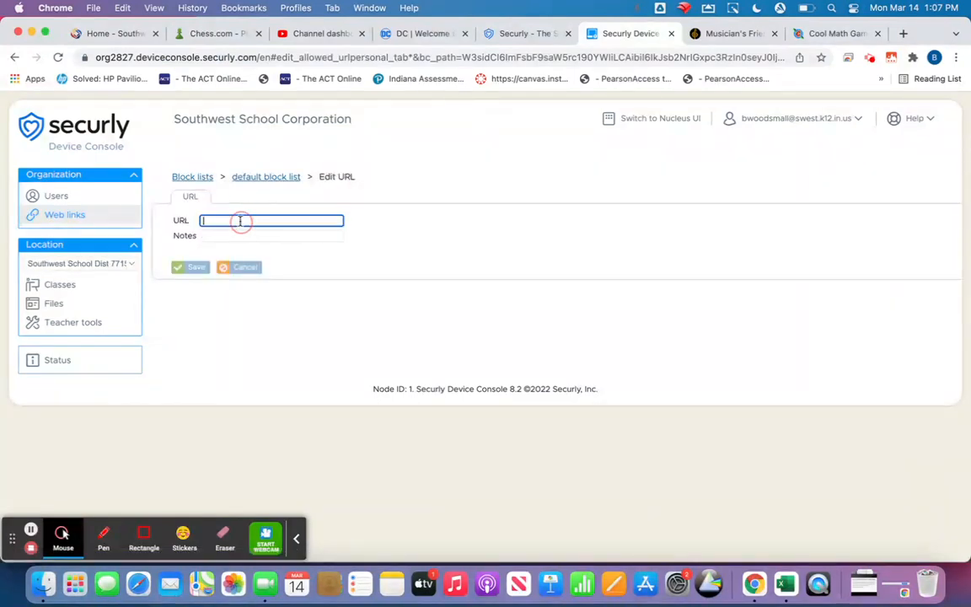
key(super+v)
click(195, 268)
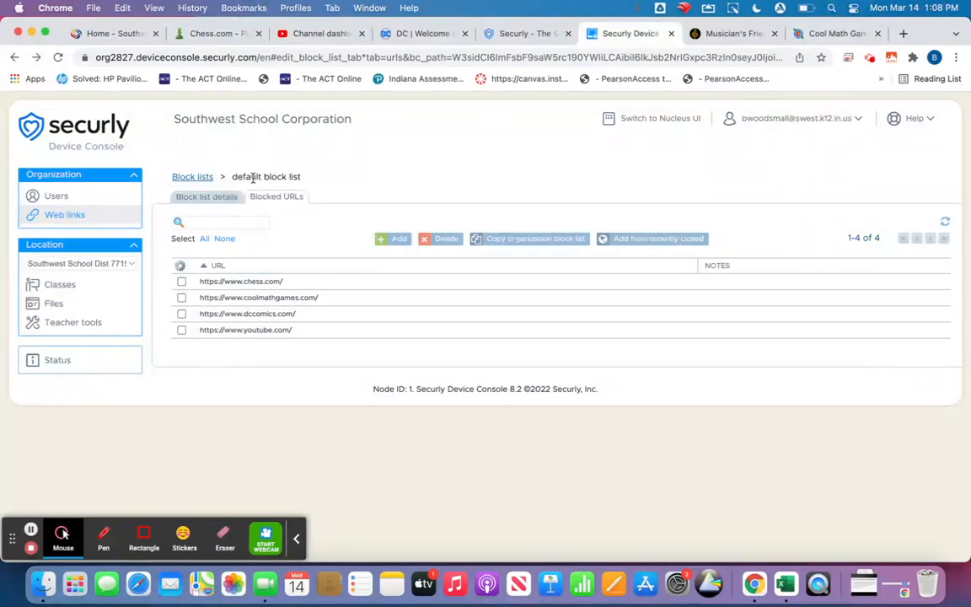
click(192, 179)
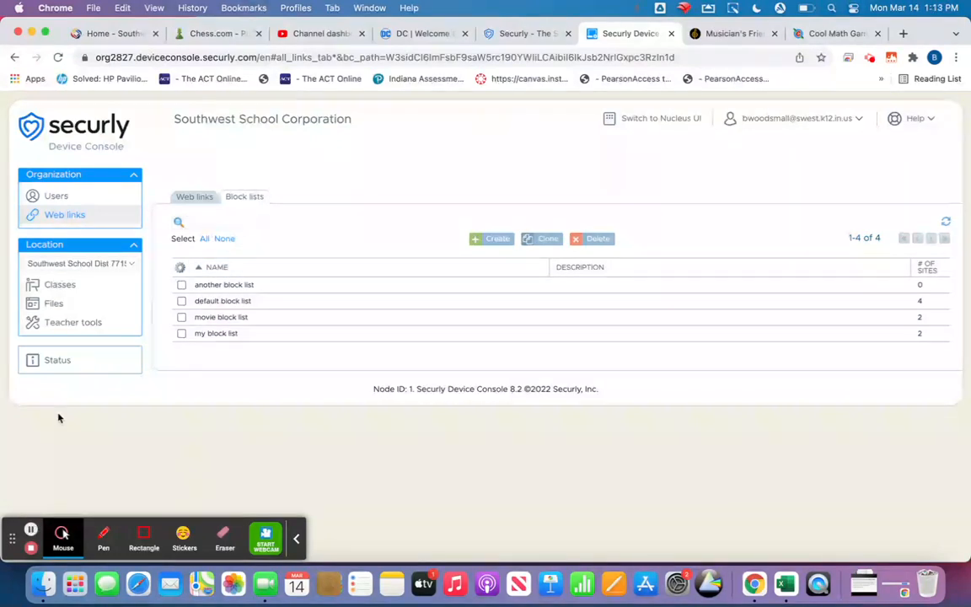
Open the teacher tools, then view the Nucleus UI and switch back to the Classic UI
click(67, 323)
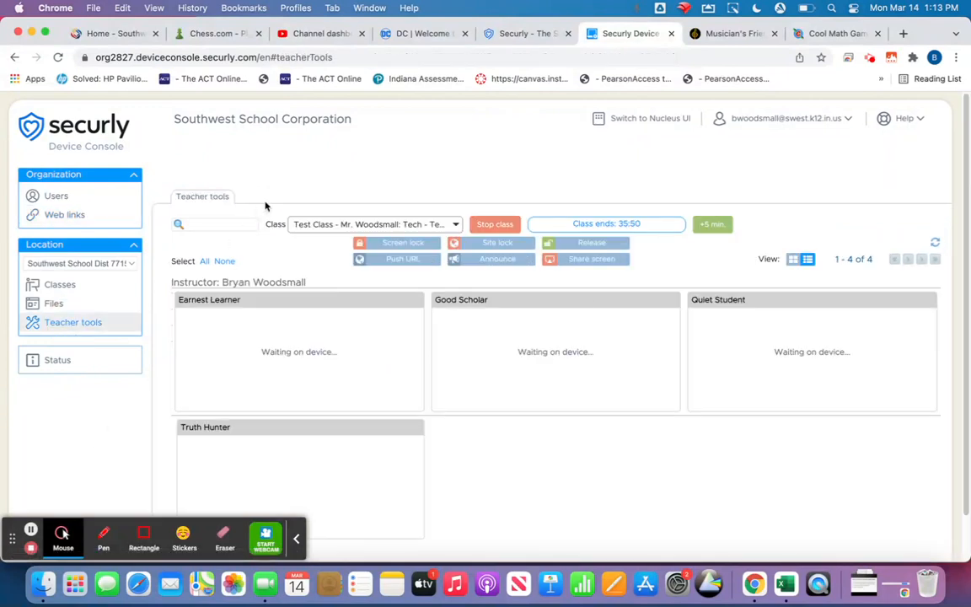
click(630, 119)
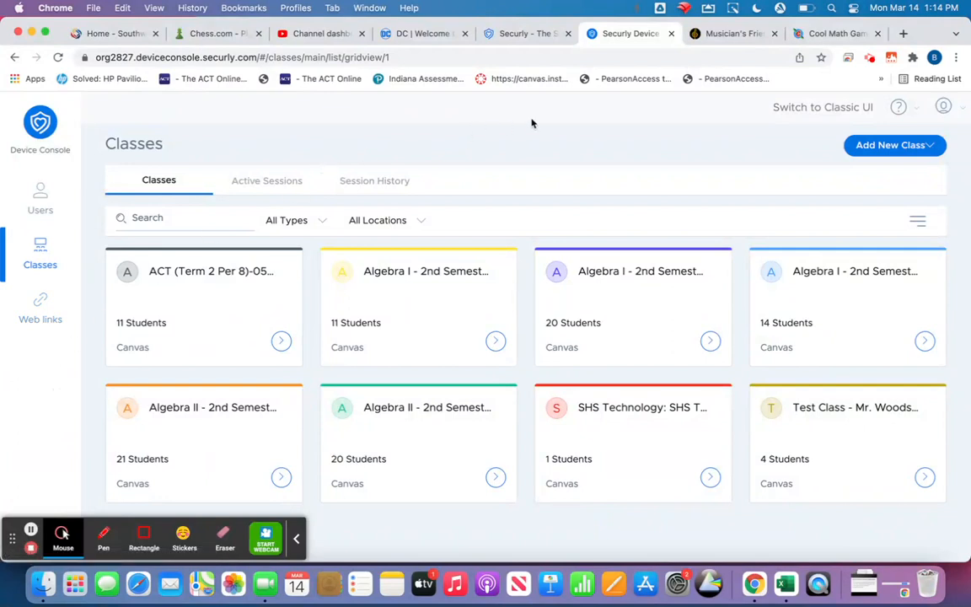
click(788, 108)
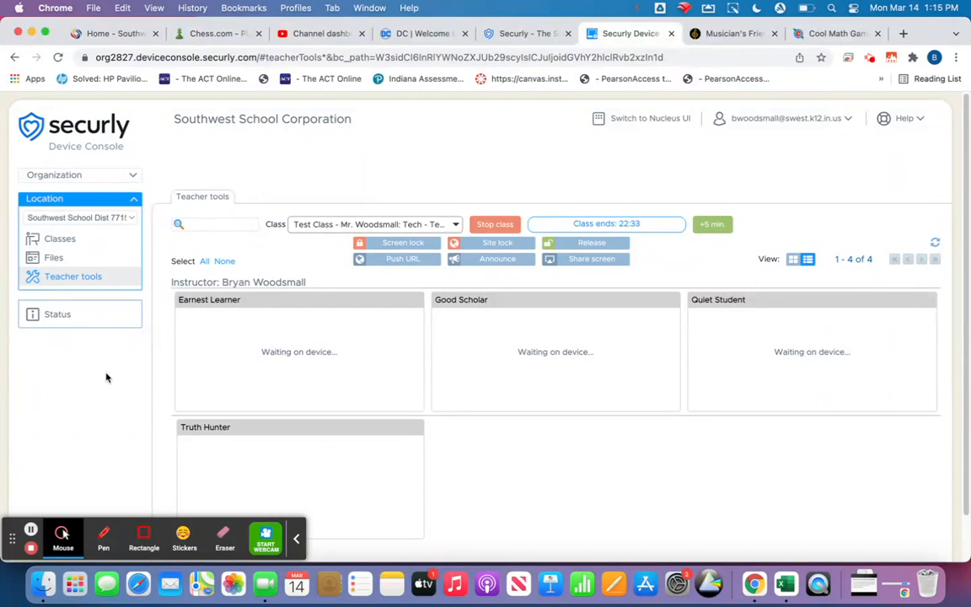
Review the available locations and keep Southwest School Dist 7715/Sullivan High School selected
click(118, 219)
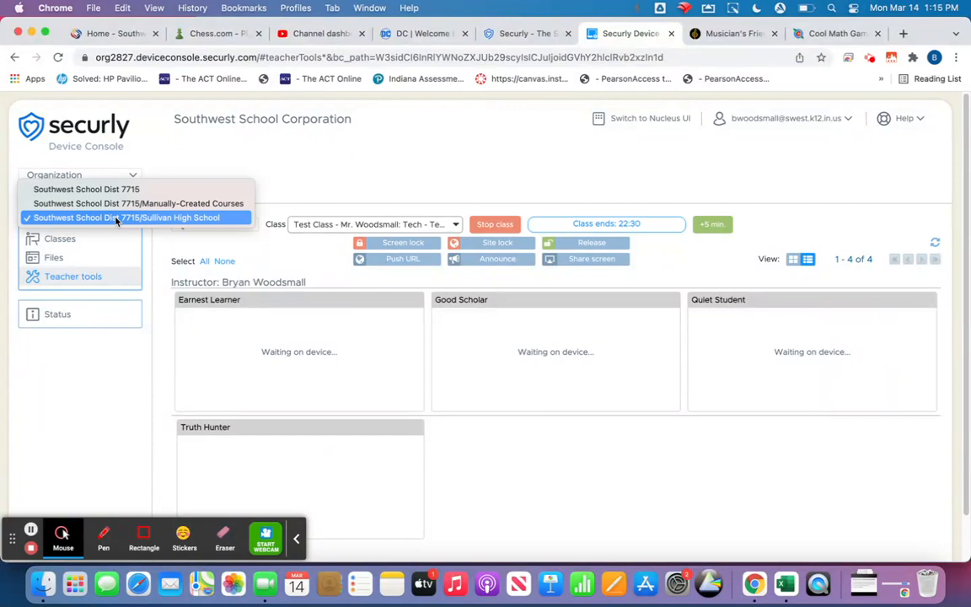
click(117, 218)
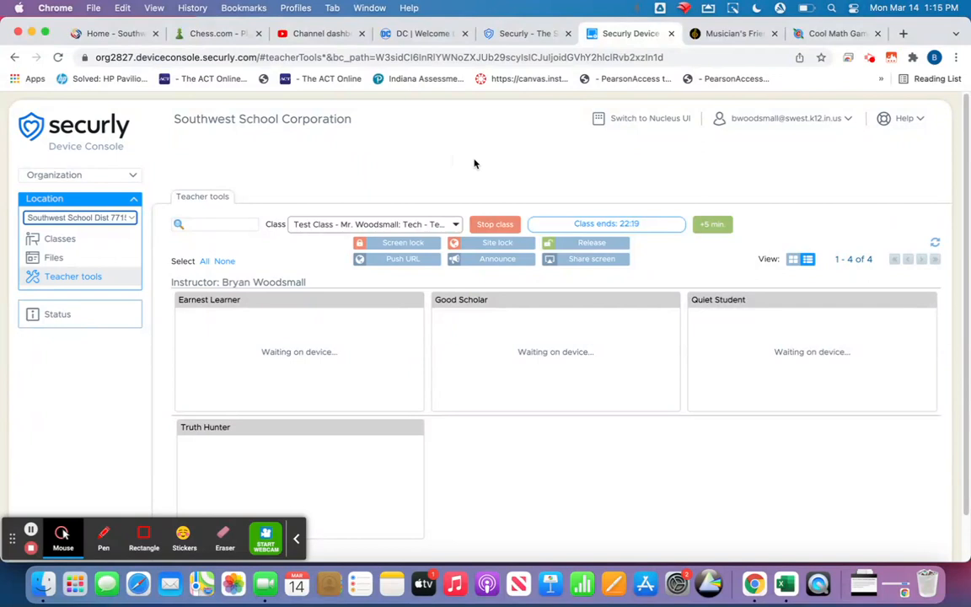
click(30, 531)
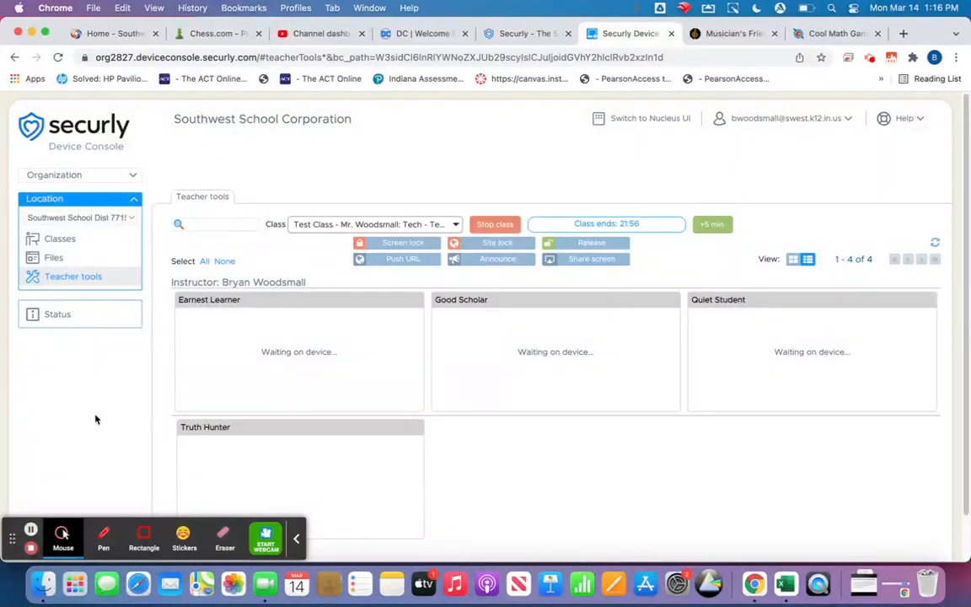